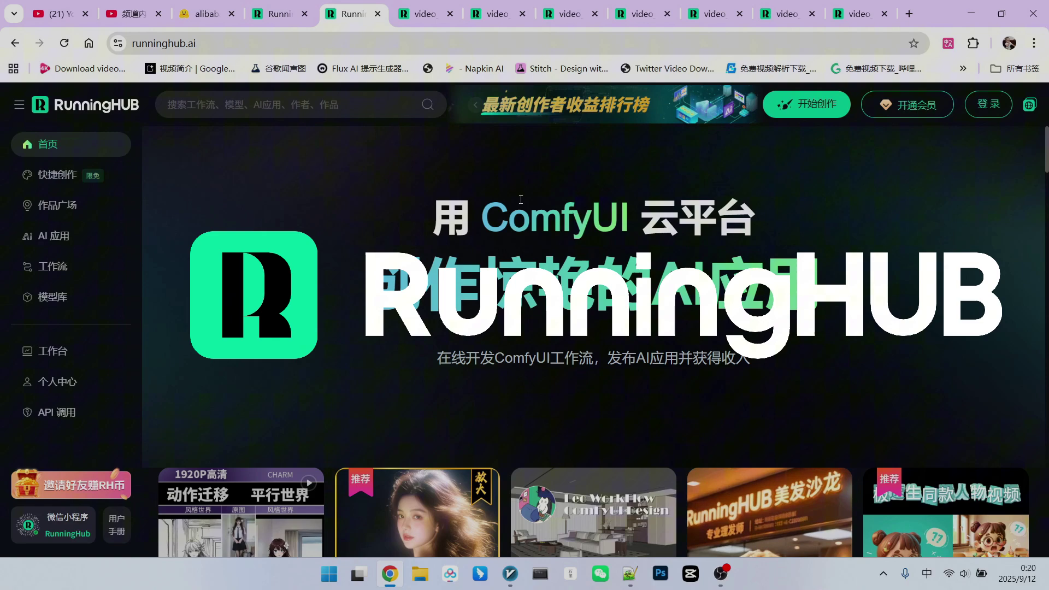
Step: Switch to the Hugging Face page for Wan2.2-Fun-Reward-LoRAs and read through its table of high-noise and low-noise HPS2.1 and MPS LoRAs
key("ctrl+shift+Tab")
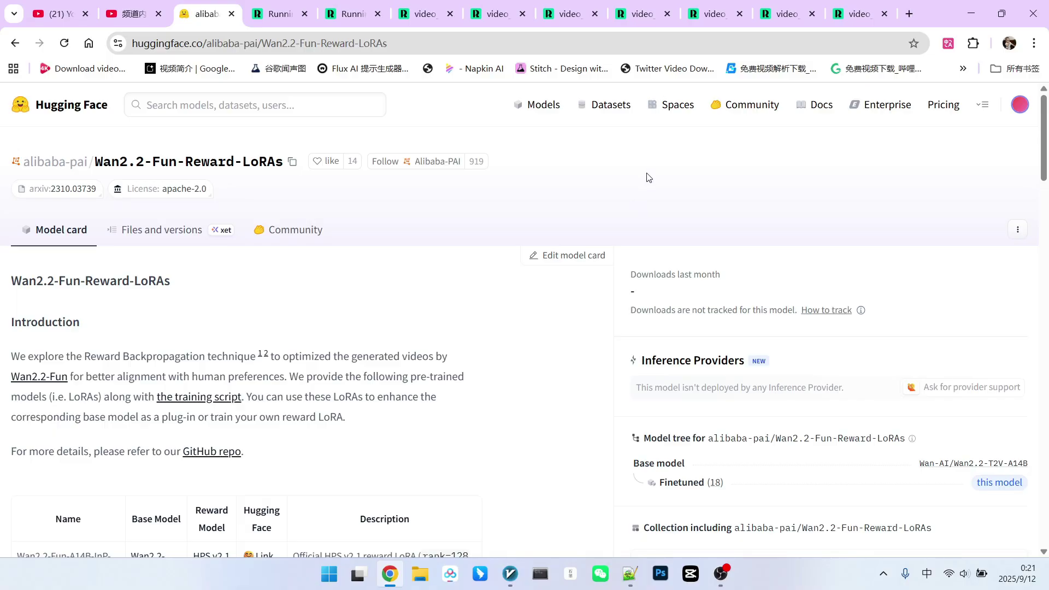
scroll(649, 171, "down", 1)
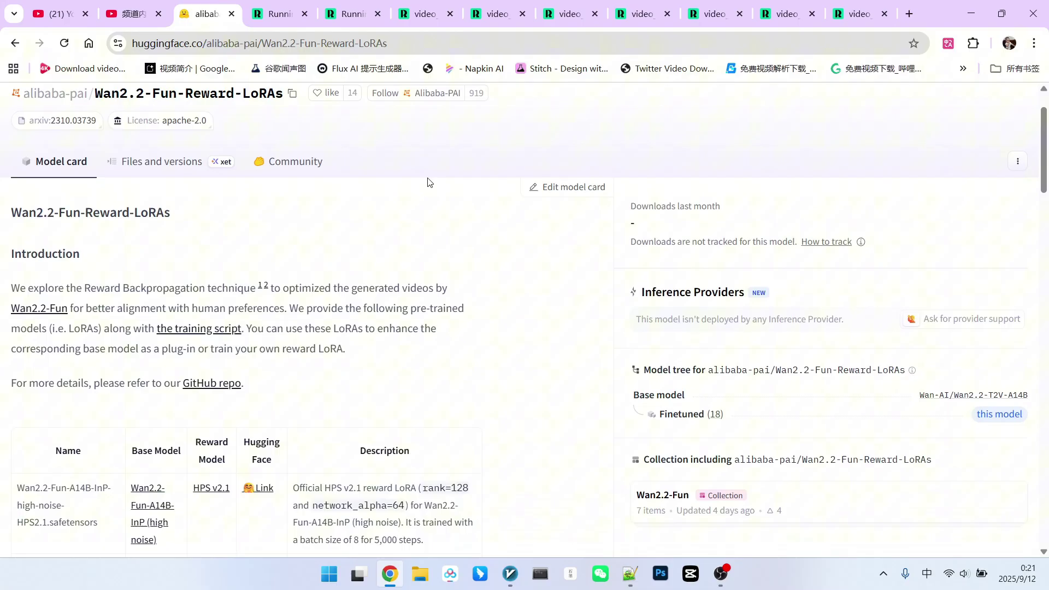
scroll(486, 148, "down", 5)
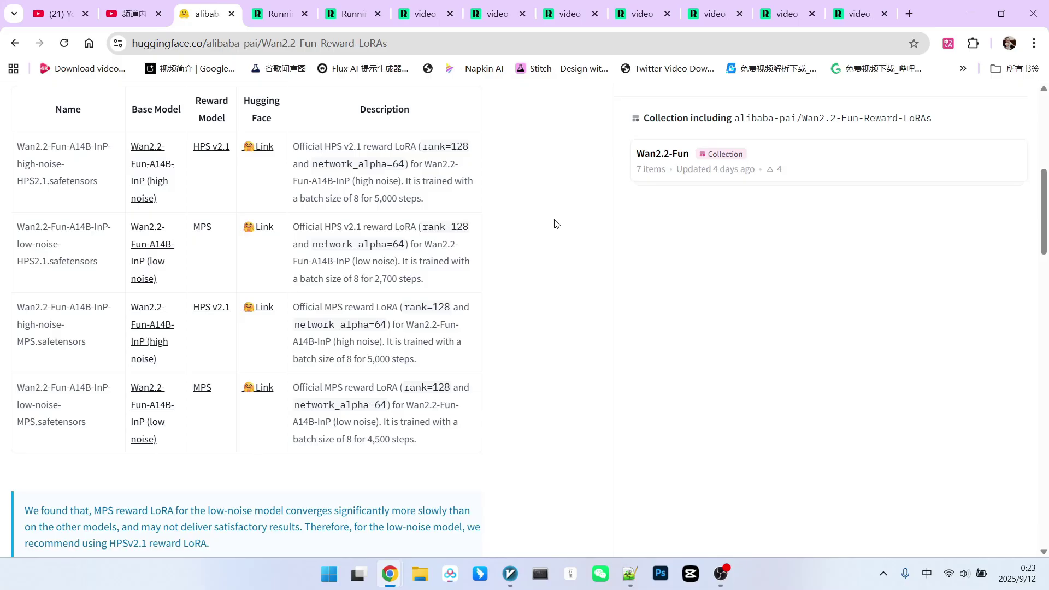
scroll(546, 254, "down", 3)
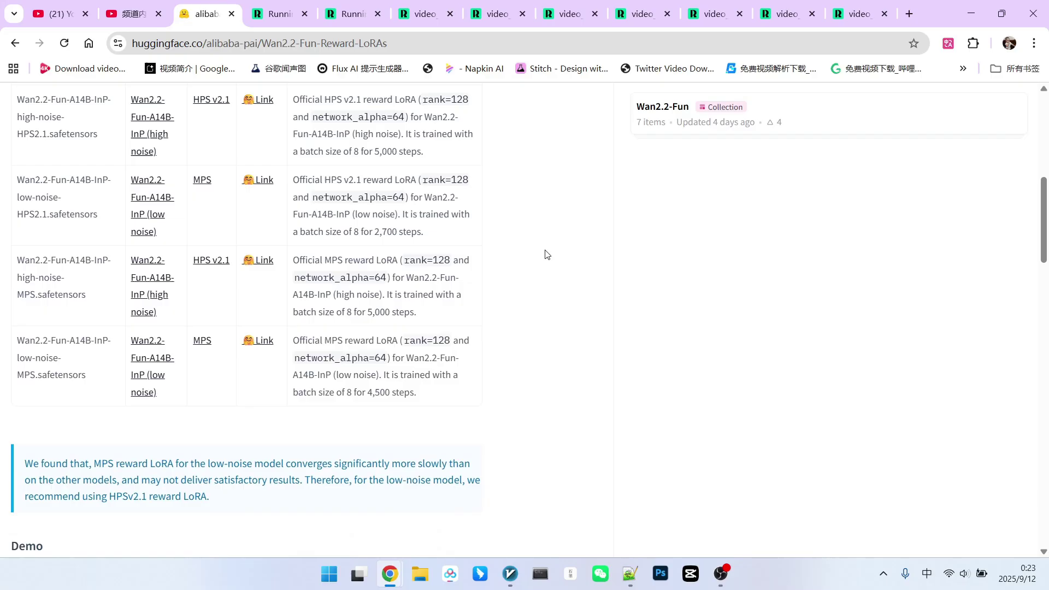
scroll(524, 262, "up", 3)
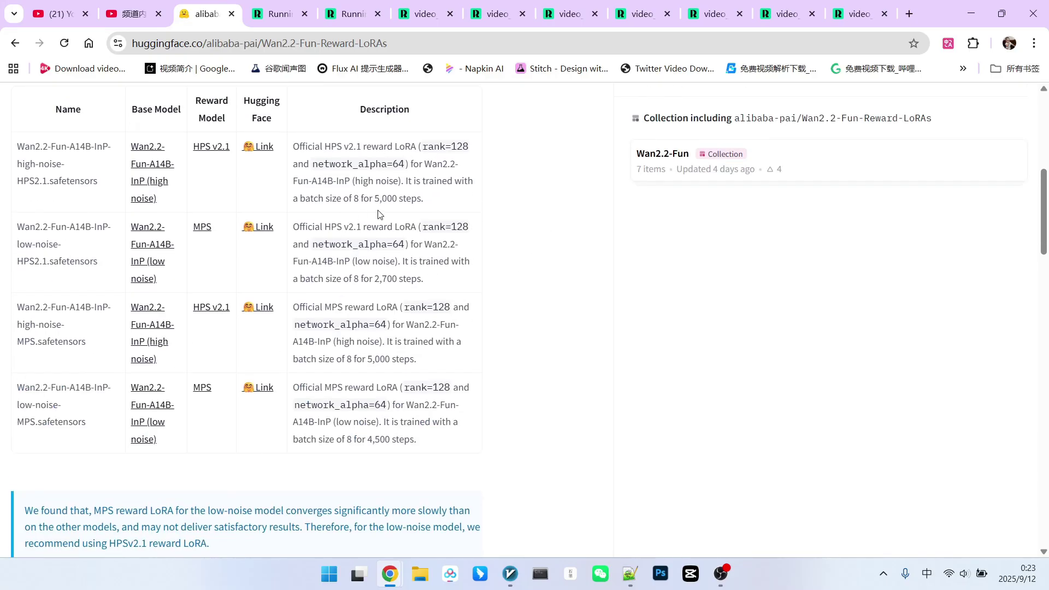
scroll(397, 198, "down", 1)
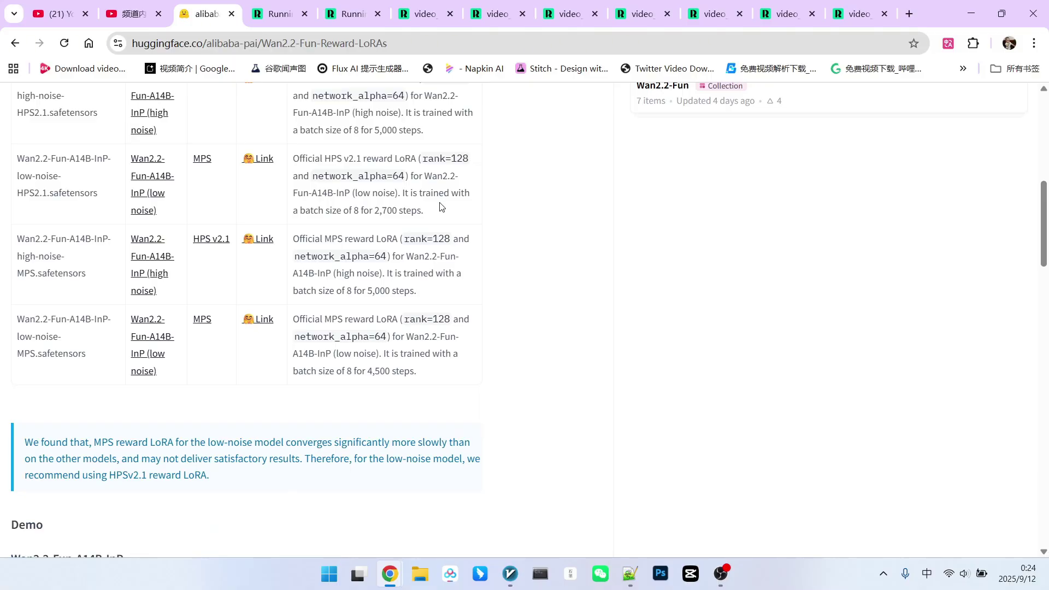
scroll(499, 227, "down", 4)
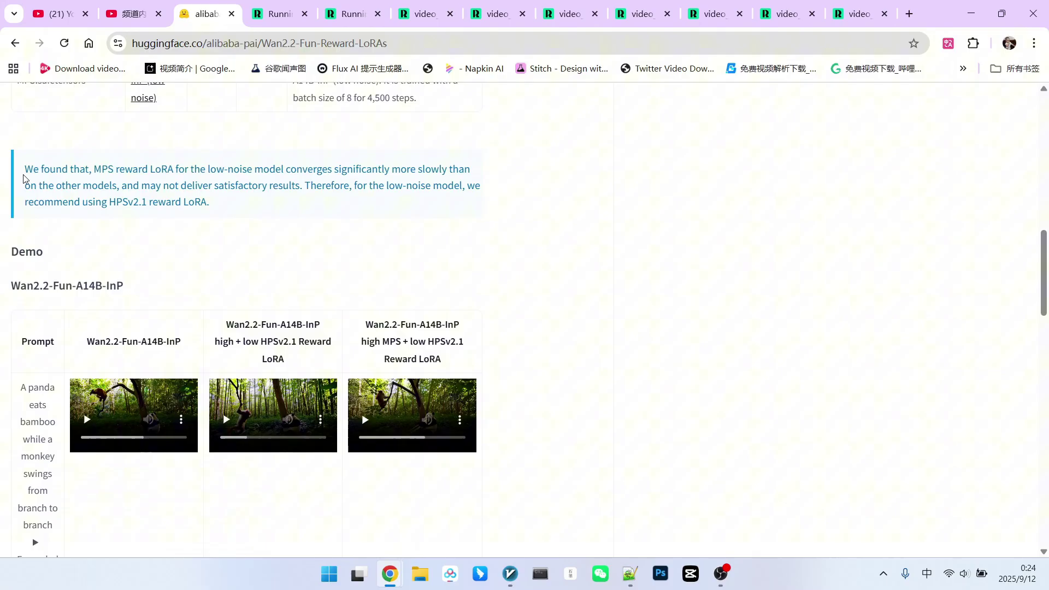
Step: Highlight the model card's note about using the HPSv2.1 reward LoRA, marking its reference to the low-noise model
left_click_drag(24, 171, 221, 215)
left_click(64, 173)
double_click(336, 187)
left_click(319, 186)
left_click_drag(319, 186, 463, 186)
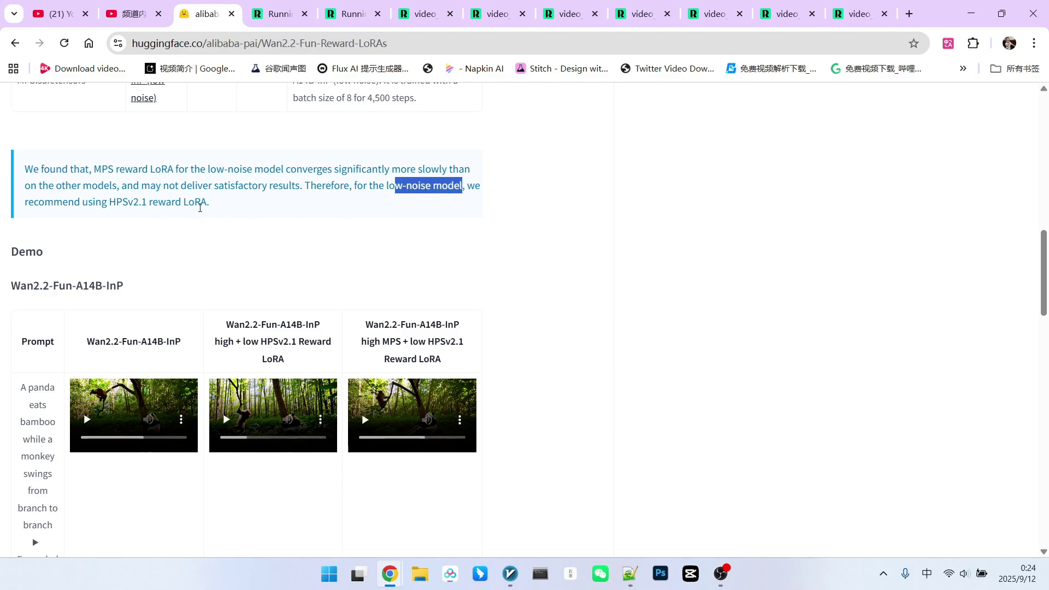
Step: Review the demo section and highlight the HPSv2.1 and MPS reward LoRA weights in the note beneath the sample videos
scroll(277, 285, "down", 4)
scroll(450, 241, "down", 8)
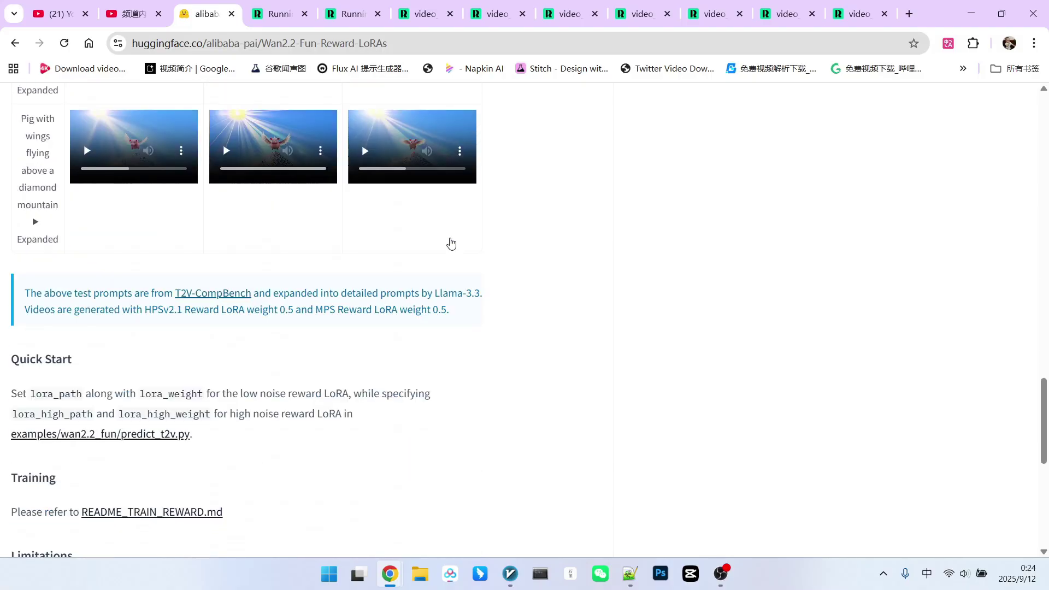
scroll(450, 244, "down", 3)
scroll(481, 227, "up", 1)
scroll(500, 213, "up", 1)
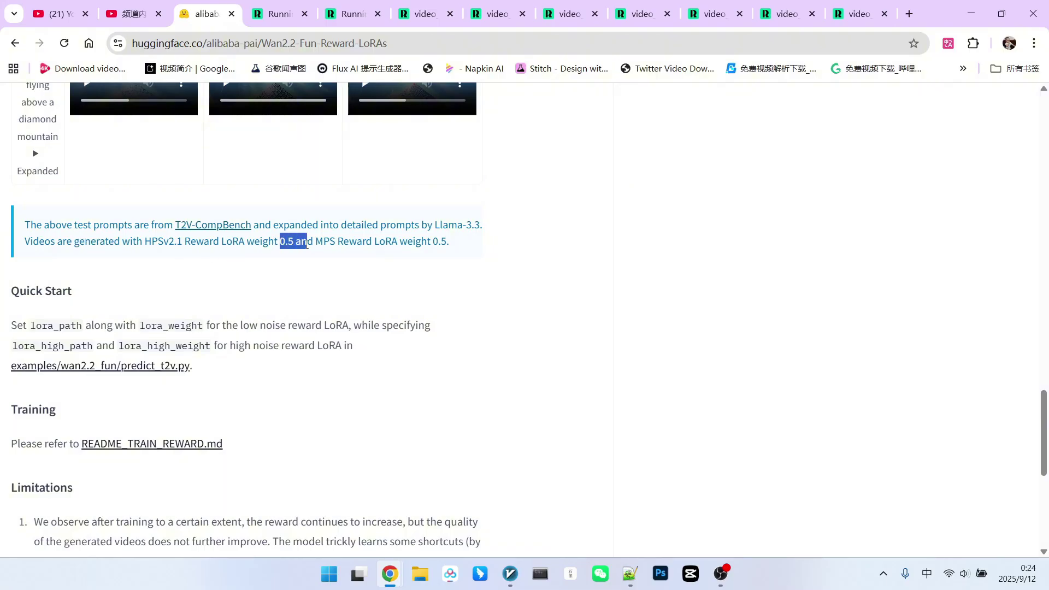
left_click_drag(441, 243, 514, 250)
left_click(532, 251)
scroll(599, 313, "up", 4)
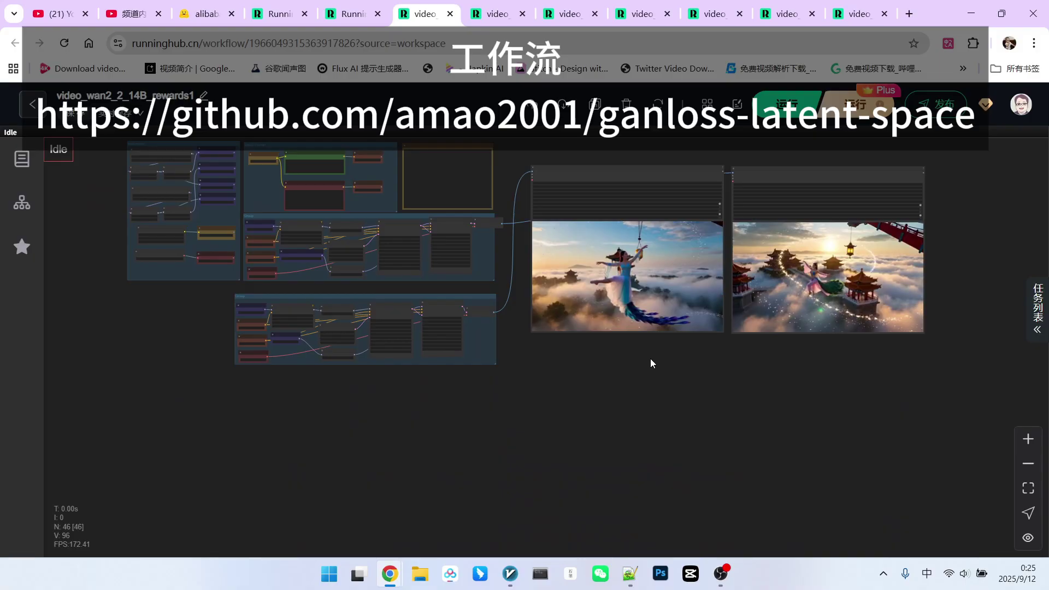
Step: In the video_wan2_2_14B_rewards1 workflow, compare the two video output nodes and move the second slightly farther from the first
left_click_drag(651, 360, 639, 384)
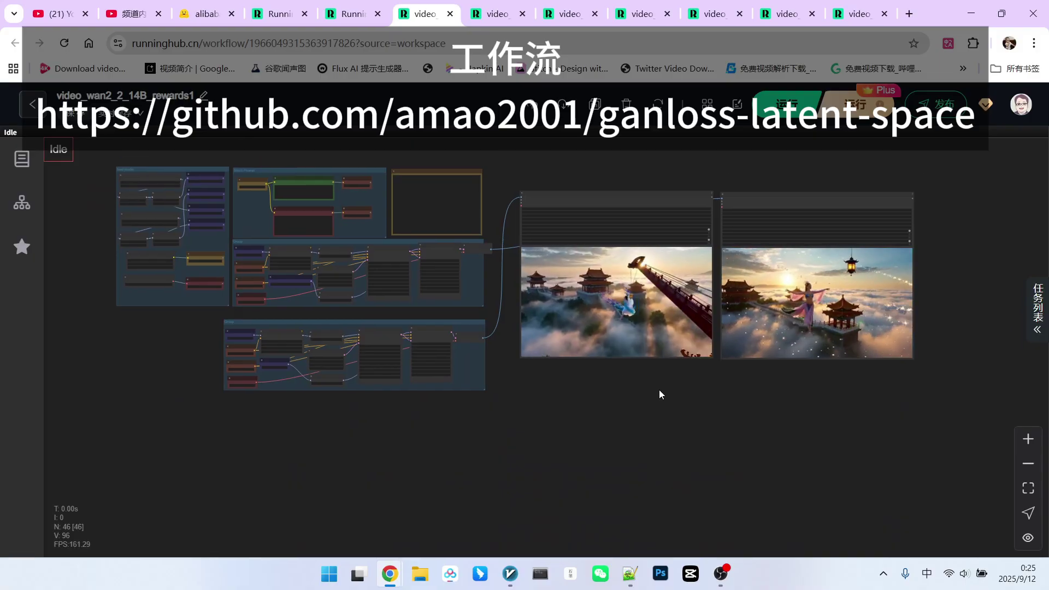
scroll(637, 404, "up", 1)
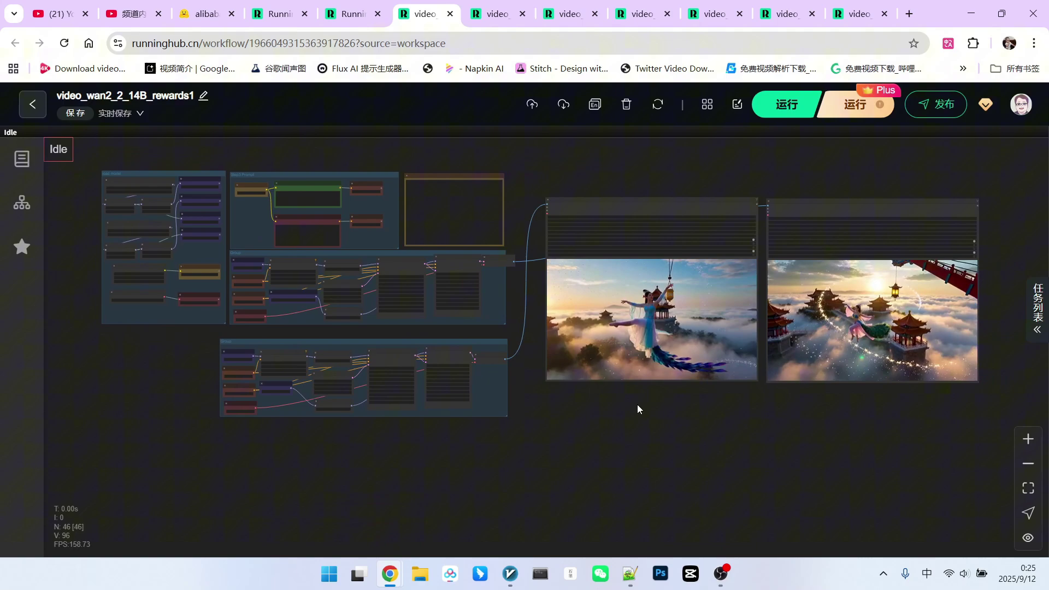
scroll(746, 405, "up", 4)
left_click_drag(746, 406, 539, 474)
mouse_move(453, 178)
left_mouse_down()
mouse_move(485, 211)
mouse_move(441, 194)
mouse_move(450, 178)
left_mouse_up()
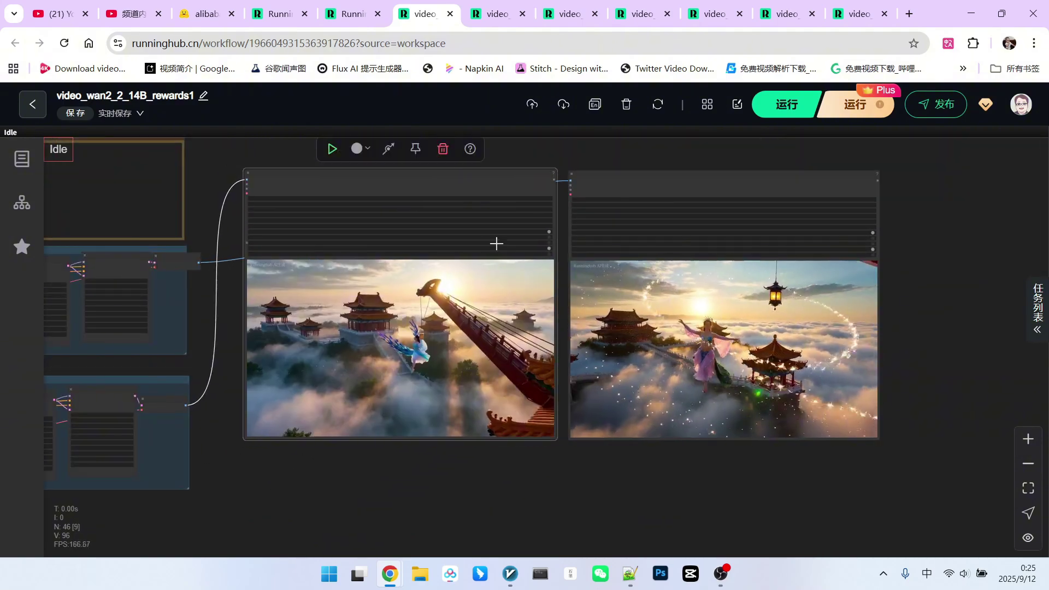
left_click_drag(665, 183, 658, 183)
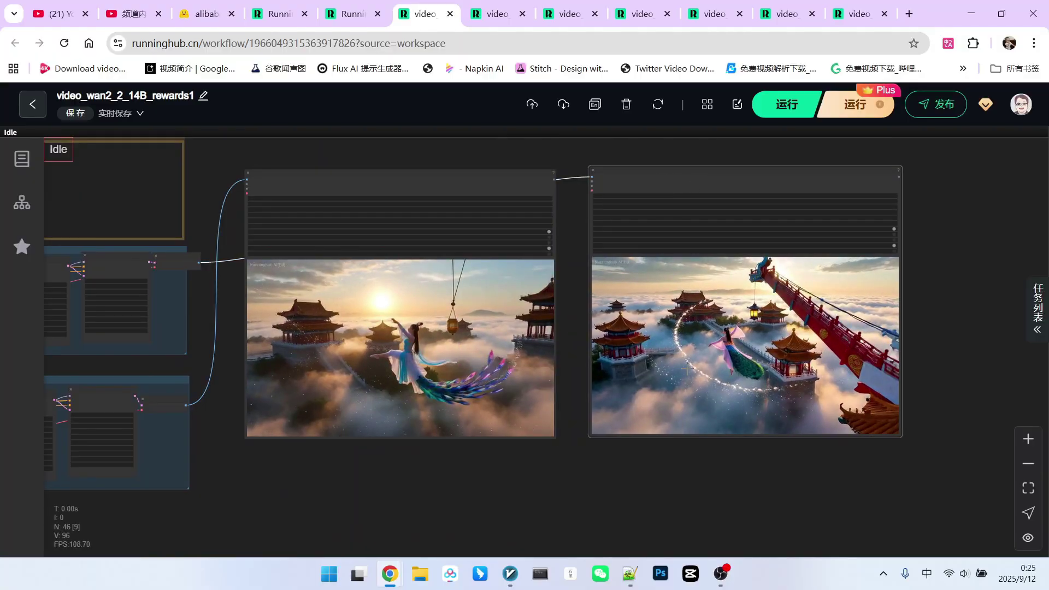
Step: Examine the load model group's high-noise and low-noise diffusion models and the lightx2v LoRA loader attached to each
scroll(685, 450, "down", 3)
left_click_drag(429, 472, 840, 470)
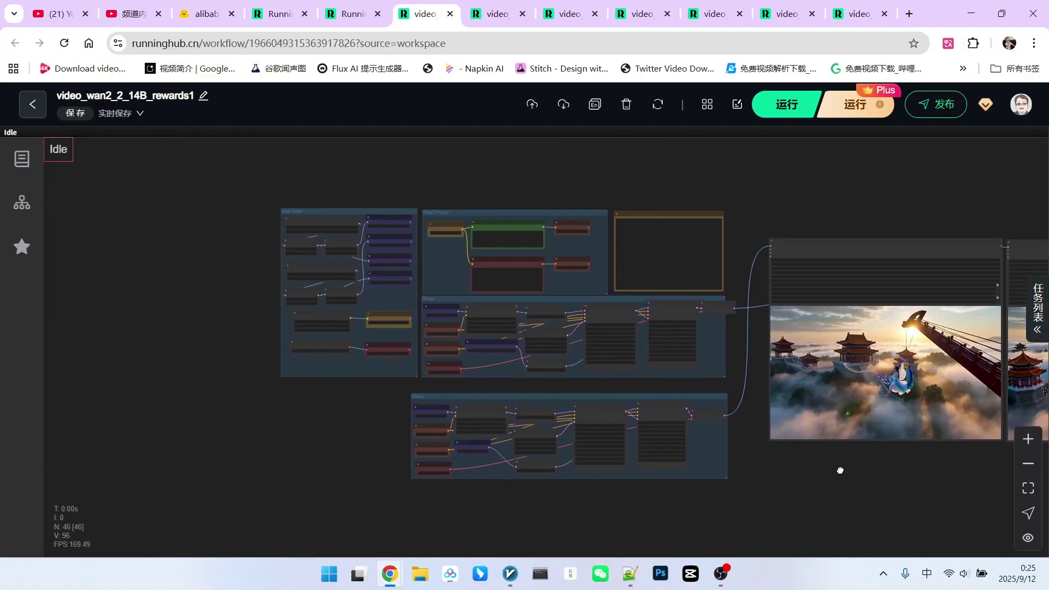
scroll(301, 222, "up", 8)
left_click_drag(162, 319, 172, 269)
scroll(214, 242, "up", 5)
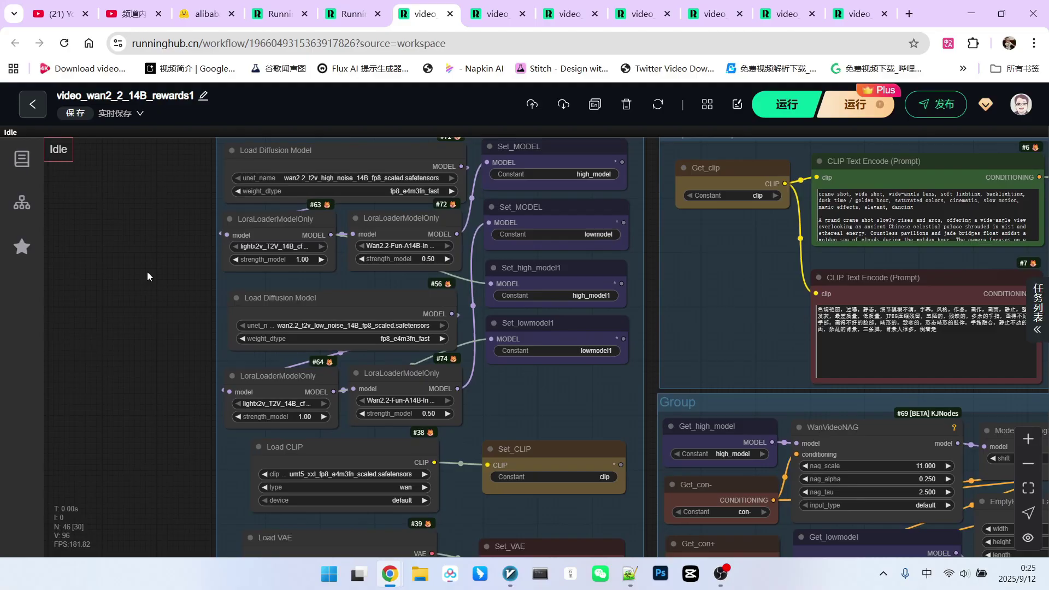
left_click(307, 326)
left_click(284, 219)
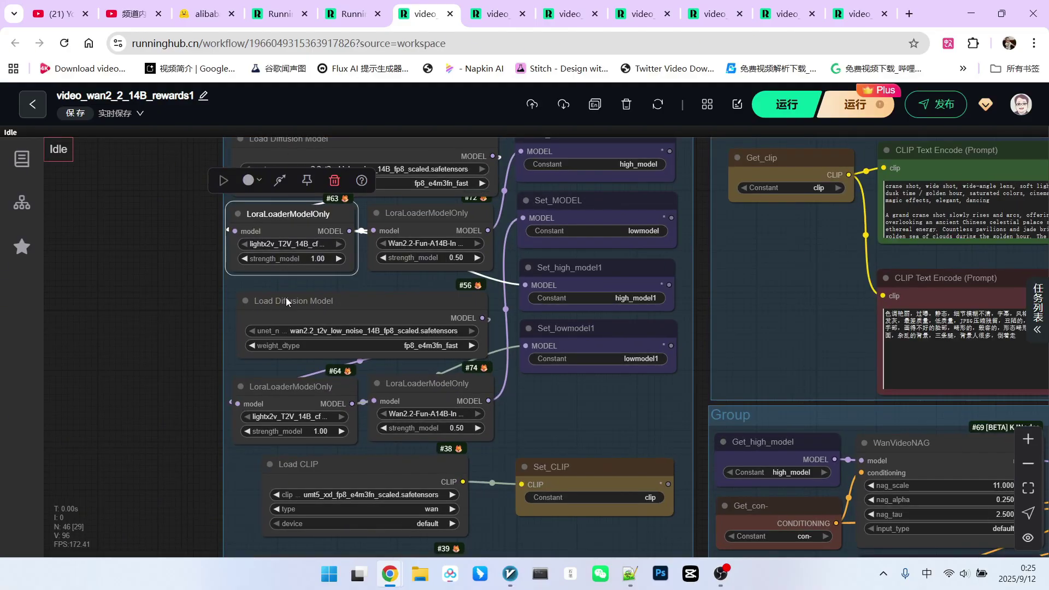
left_click_drag(298, 395, 298, 392)
left_click_drag(563, 411, 540, 371)
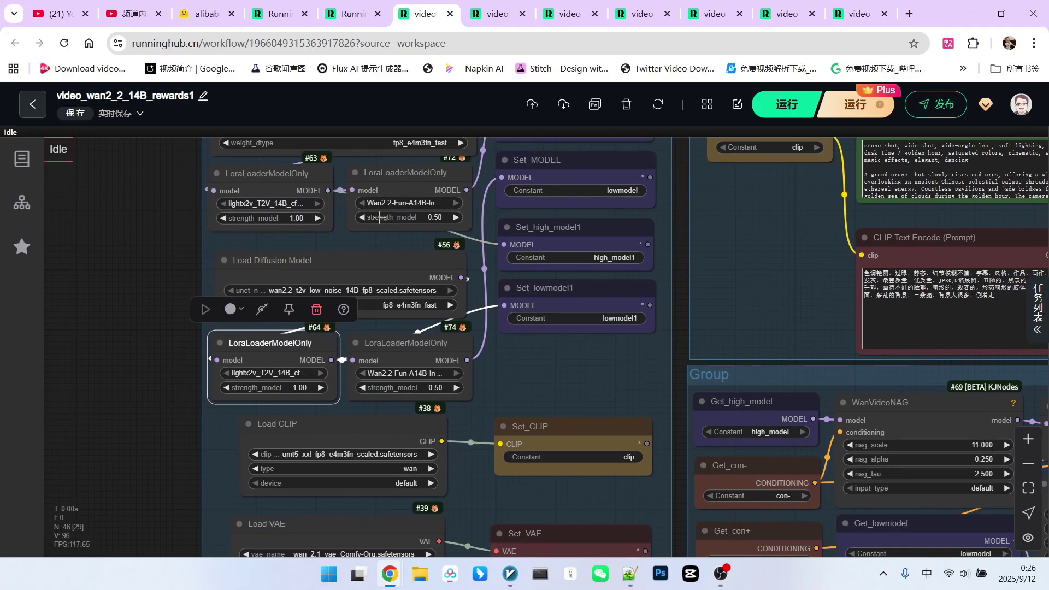
Step: Widen the high-noise and low-noise reward LoRA loader nodes temporarily to read their full file names and strengths
left_click_drag(401, 178, 400, 175)
scroll(405, 244, "up", 1)
scroll(405, 243, "up", 3)
left_click_drag(440, 239, 375, 270)
scroll(435, 249, "up", 4)
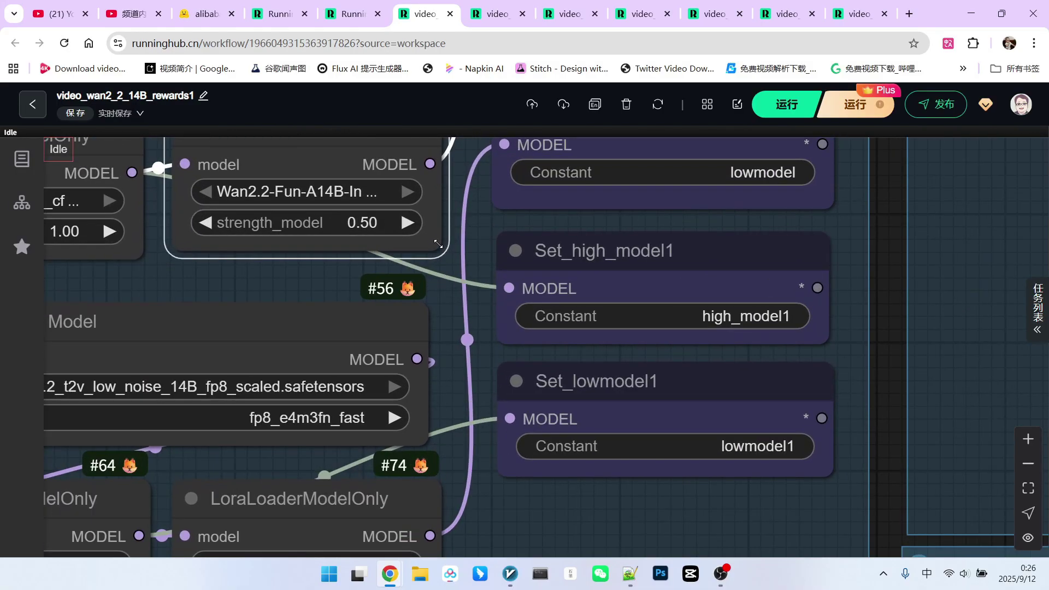
left_click_drag(439, 246, 717, 306)
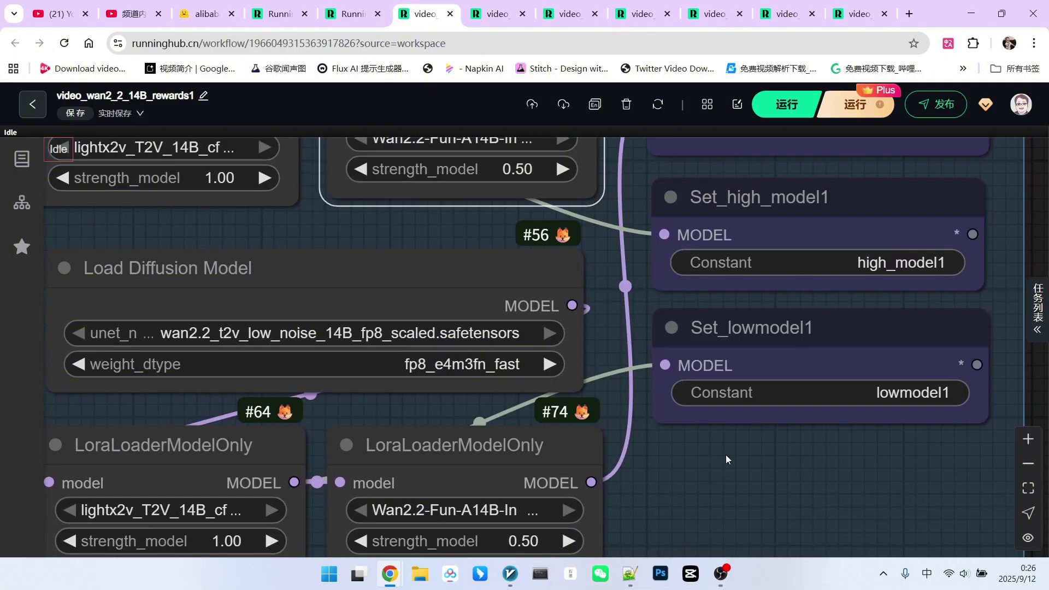
scroll(726, 459, "down", 5)
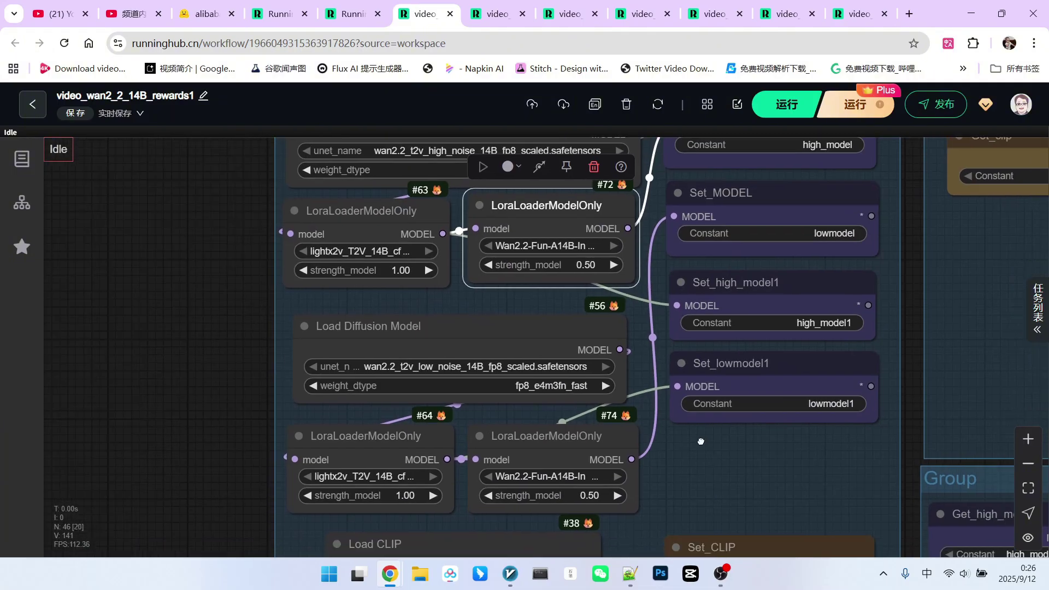
Step: Examine the positive and negative prompt nodes and the first sampling group's WanVideoNAG, latent video and KSampler settings
left_click_drag(721, 453, 581, 205)
left_click(395, 257)
mouse_move(395, 256)
left_mouse_down()
mouse_move(375, 263)
mouse_move(385, 251)
left_mouse_up()
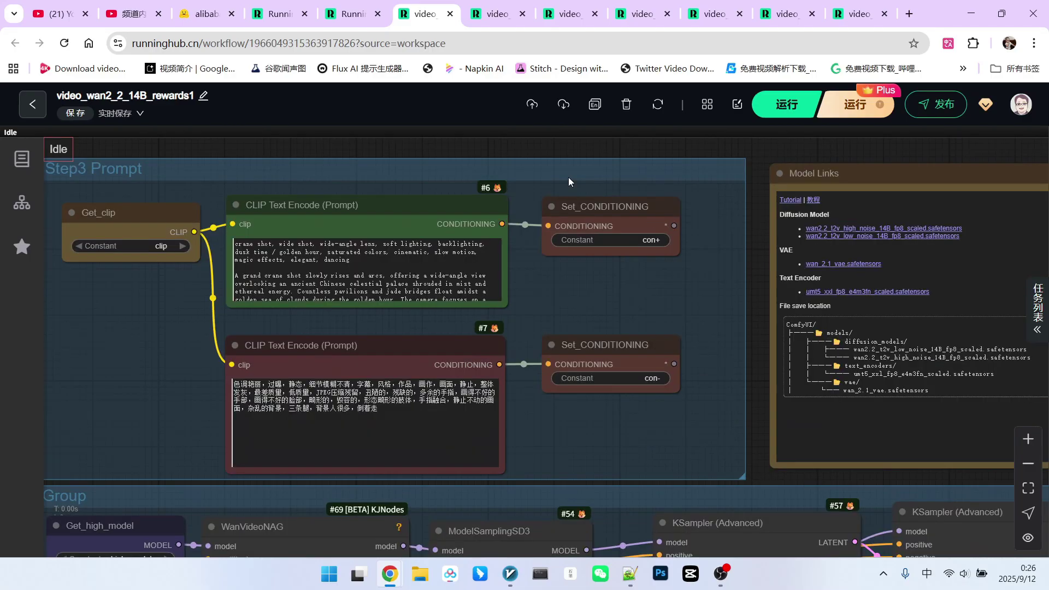
left_click_drag(596, 440, 672, 144)
scroll(584, 305, "down", 3)
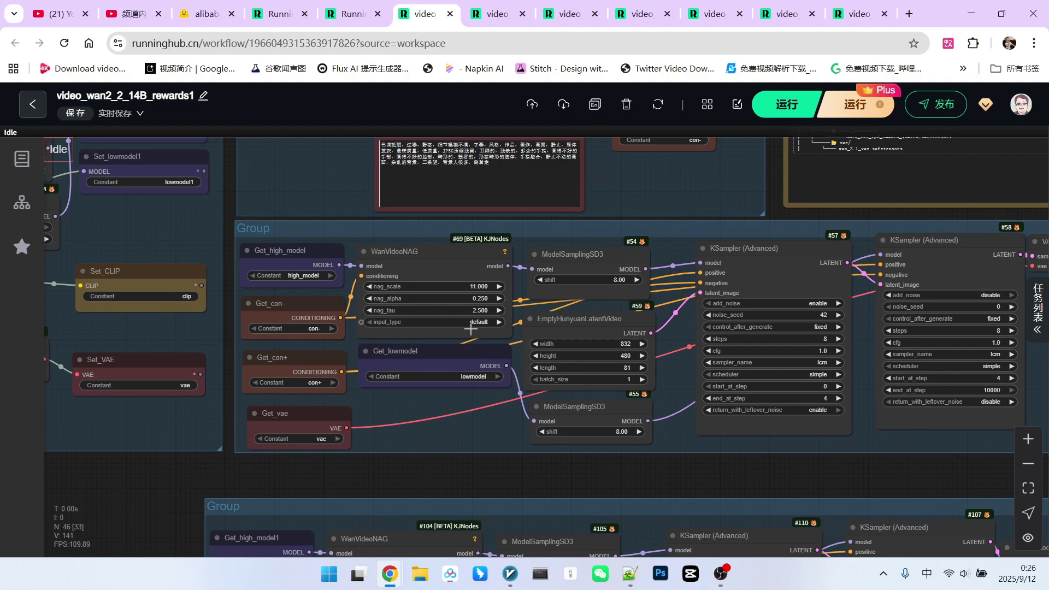
scroll(471, 328, "down", 5)
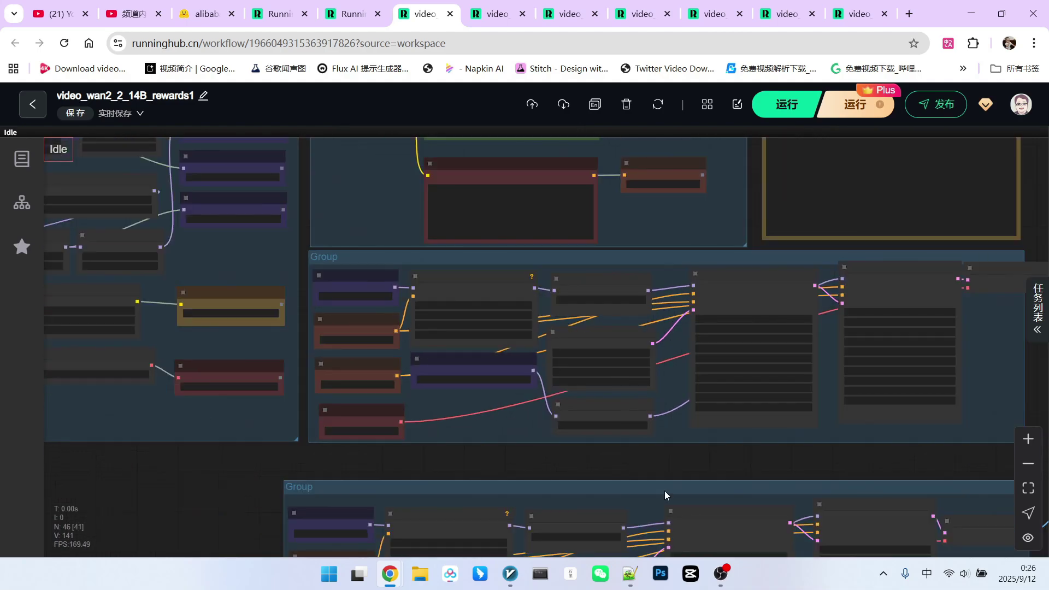
left_click_drag(665, 491, 604, 349)
Step: Return to the load model group and shift the high_model and lowmodel Set_MODEL nodes slightly to the right
left_click_drag(508, 372, 773, 585)
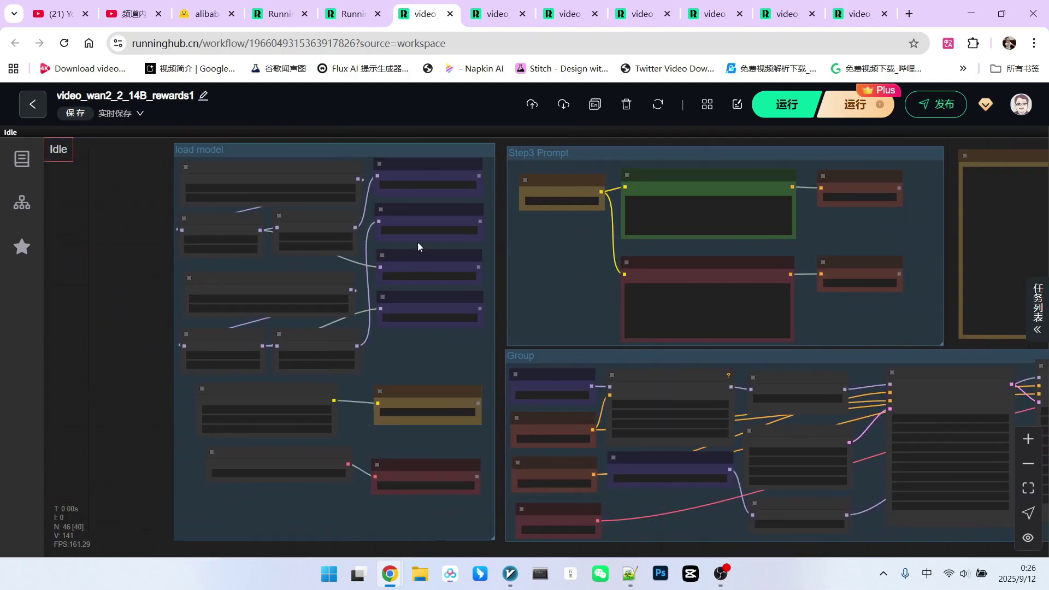
scroll(431, 202, "up", 7)
left_click_drag(582, 264, 598, 312)
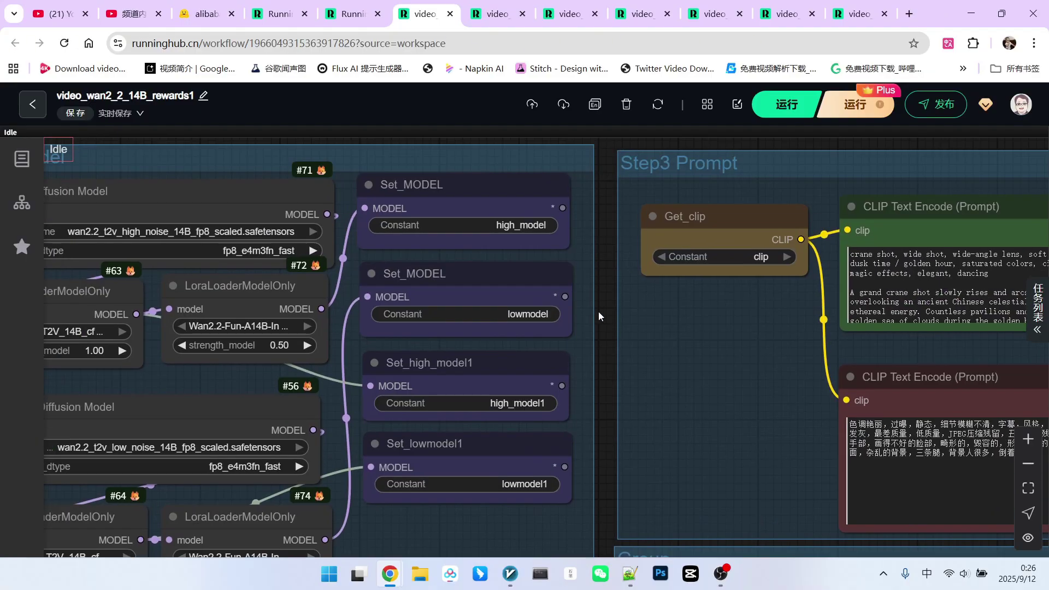
left_click_drag(444, 196, 455, 195)
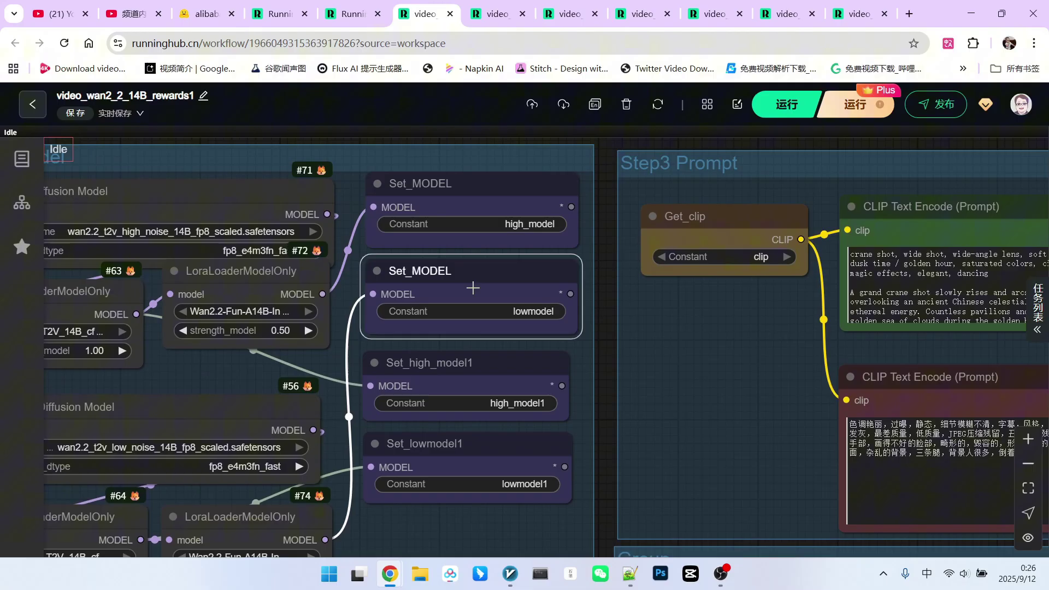
Step: Follow the first sampling group from WanVideoNAG through both KSamplers and VAE Decode to the video output nodes
scroll(473, 288, "down", 4)
scroll(691, 455, "up", 5)
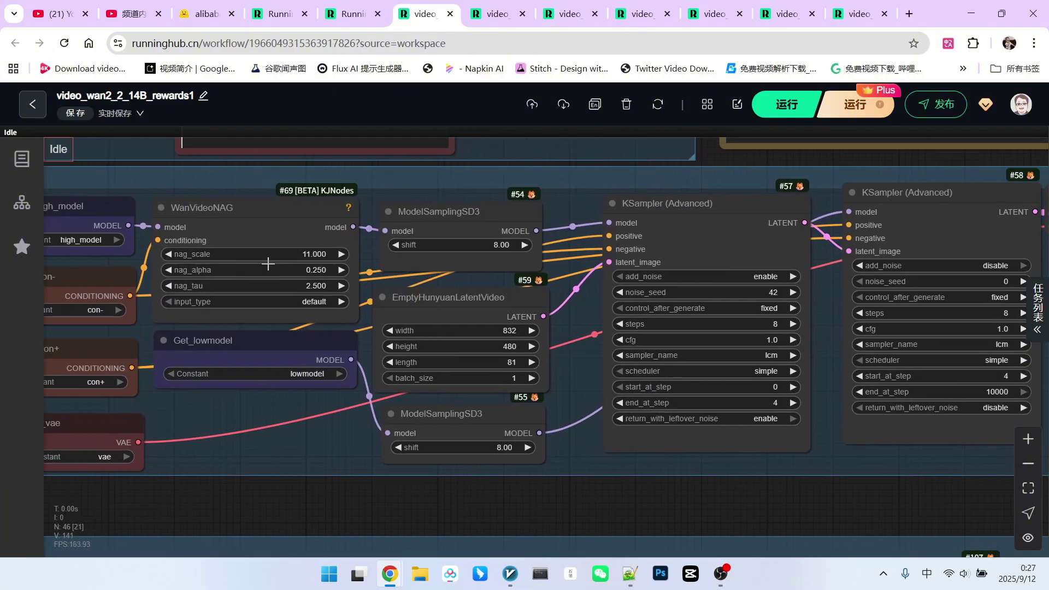
scroll(623, 475, "down", 3)
scroll(604, 471, "down", 3)
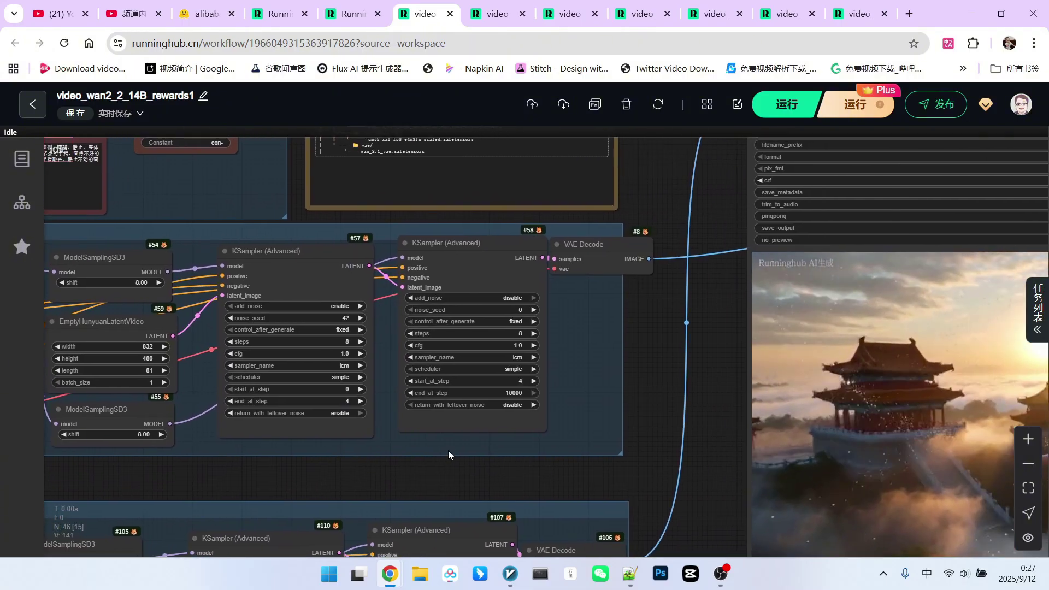
left_click_drag(607, 420, 118, 373)
mouse_move(697, 163)
left_mouse_down()
mouse_move(731, 178)
mouse_move(713, 159)
left_mouse_up()
scroll(294, 389, "down", 4)
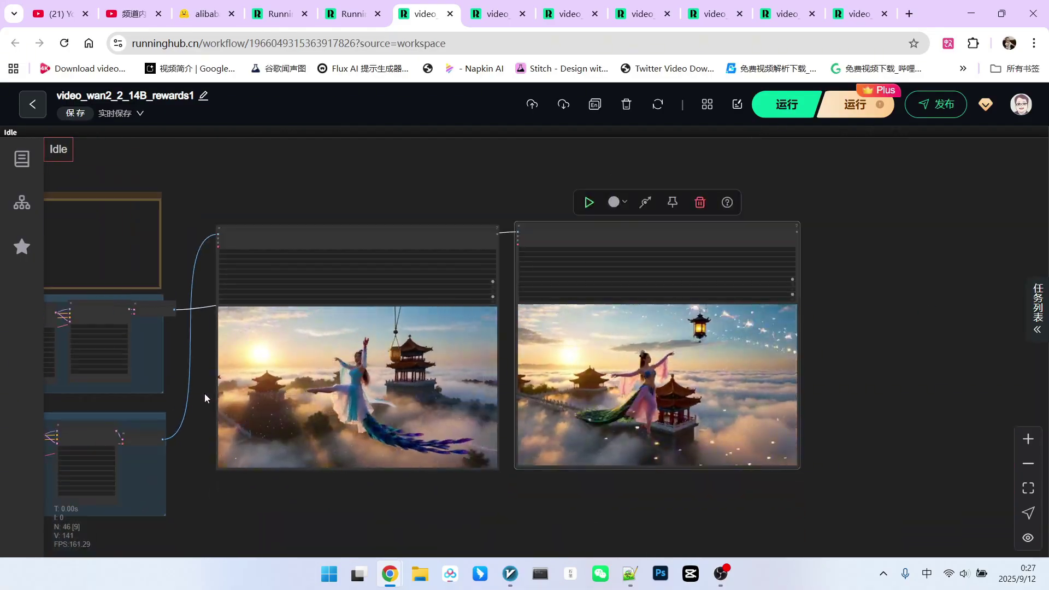
Step: Compare the two sampling groups and inspect the EmptyHunyuanLatentVideo size and length and the KSampler settings in the first
left_click_drag(204, 393, 541, 283)
scroll(519, 399, "up", 3)
scroll(329, 342, "down", 4)
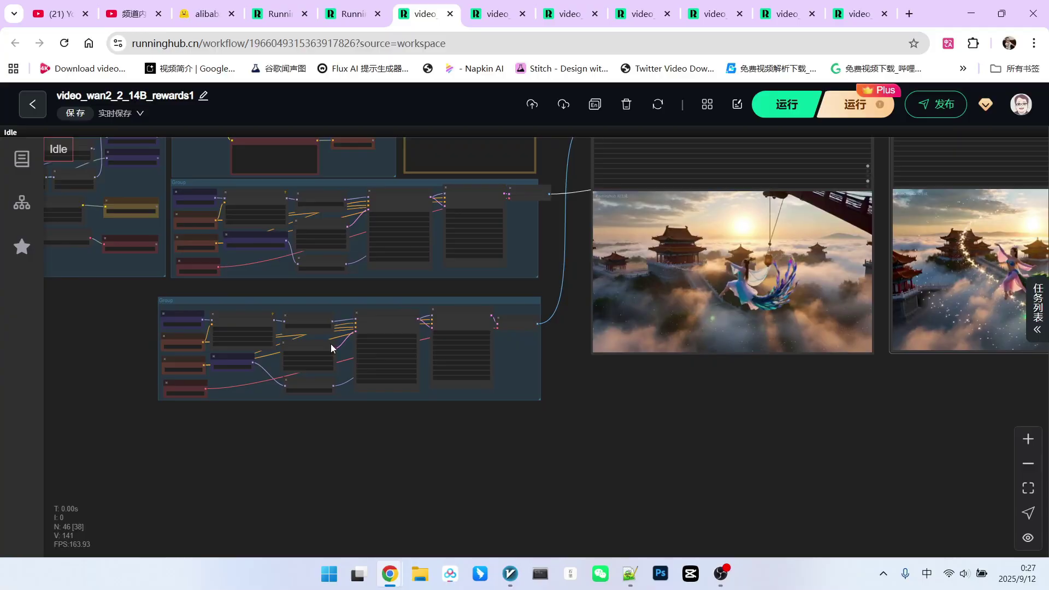
scroll(408, 405, "up", 4)
left_click_drag(664, 393, 345, 499)
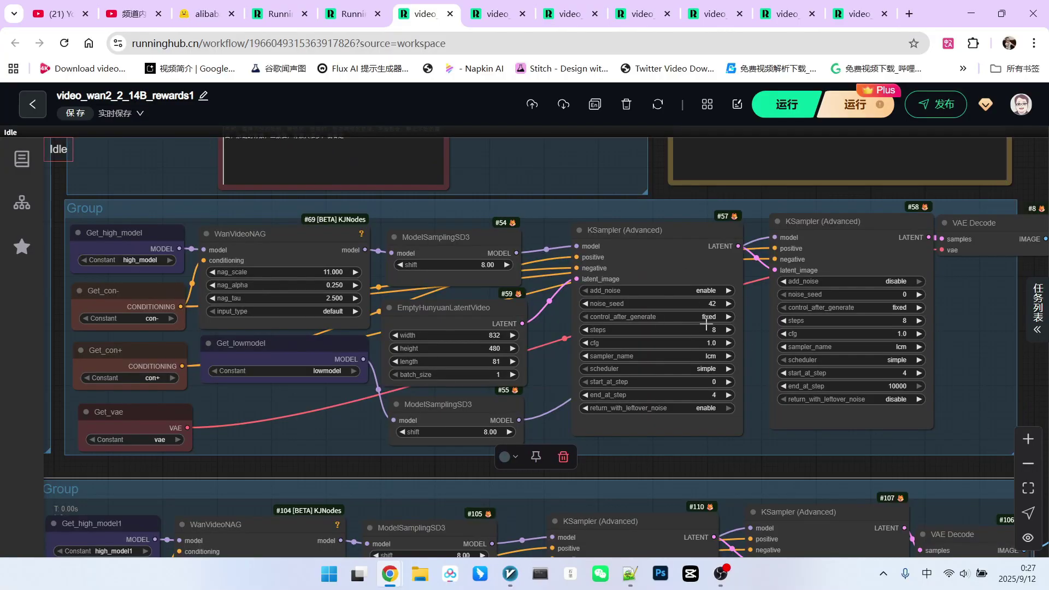
scroll(475, 357, "up", 5)
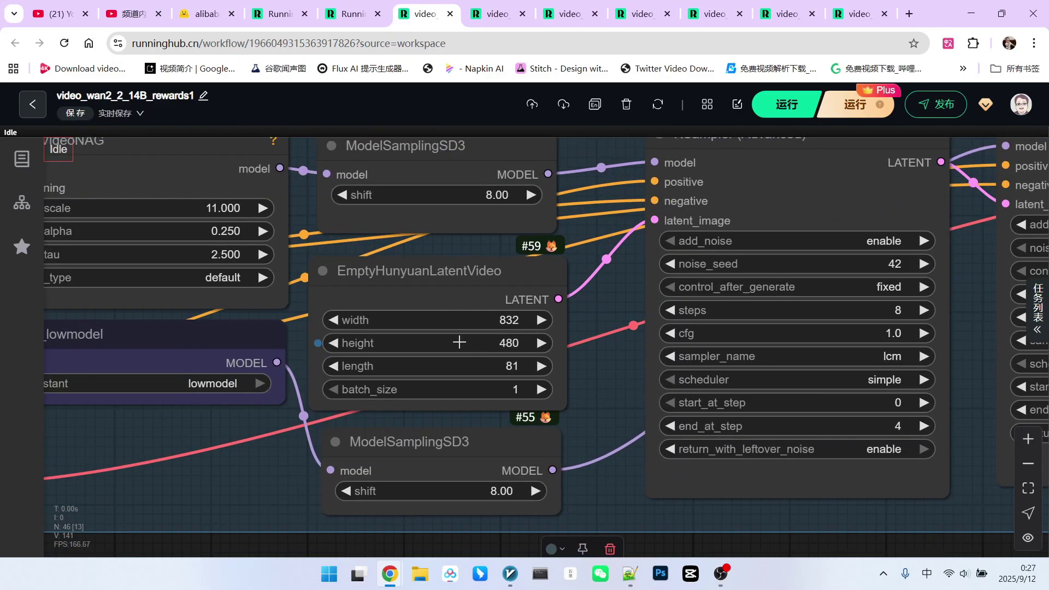
scroll(611, 290, "down", 1)
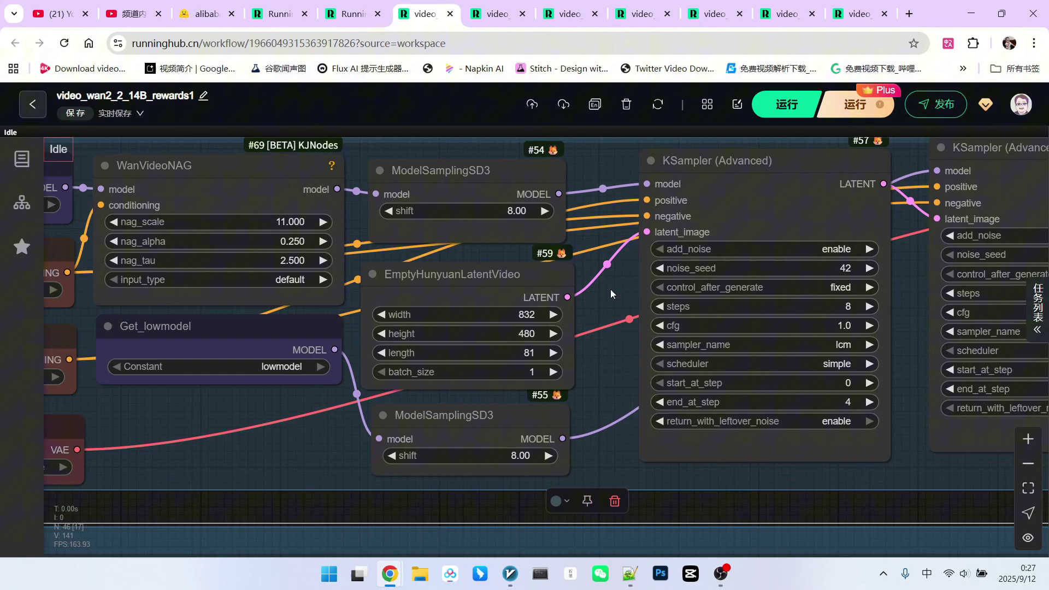
scroll(610, 303, "down", 2)
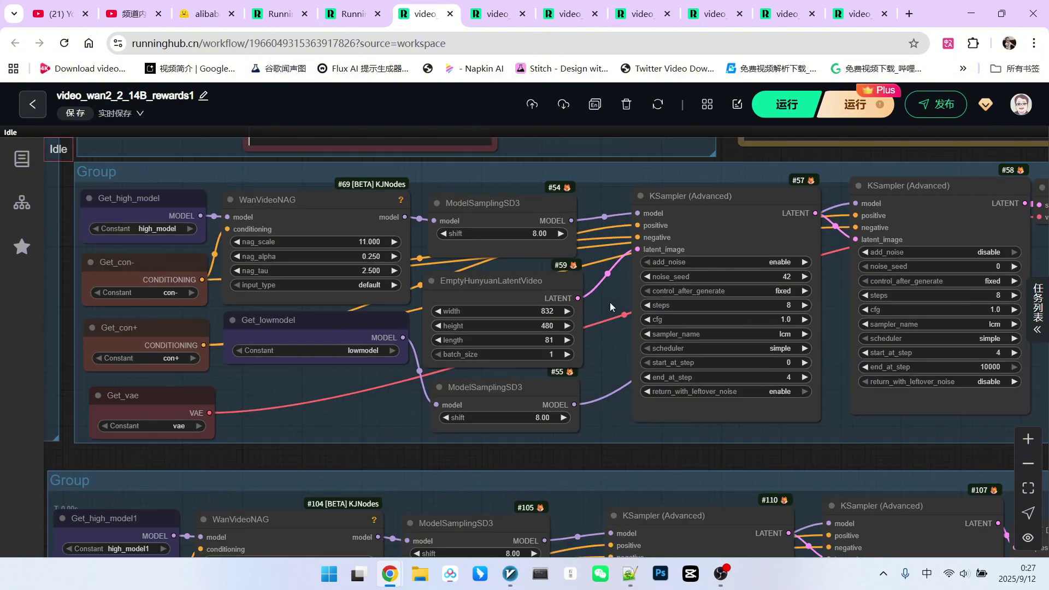
Step: Examine the seed, steps, cfg, sampler and start/end step settings of the two KSampler (Advanced) nodes in the first sampling group
mouse_move(608, 444)
left_mouse_down()
mouse_move(613, 310)
mouse_move(572, 320)
left_mouse_up()
scroll(613, 310, "down", 2)
left_click_drag(715, 302, 592, 323)
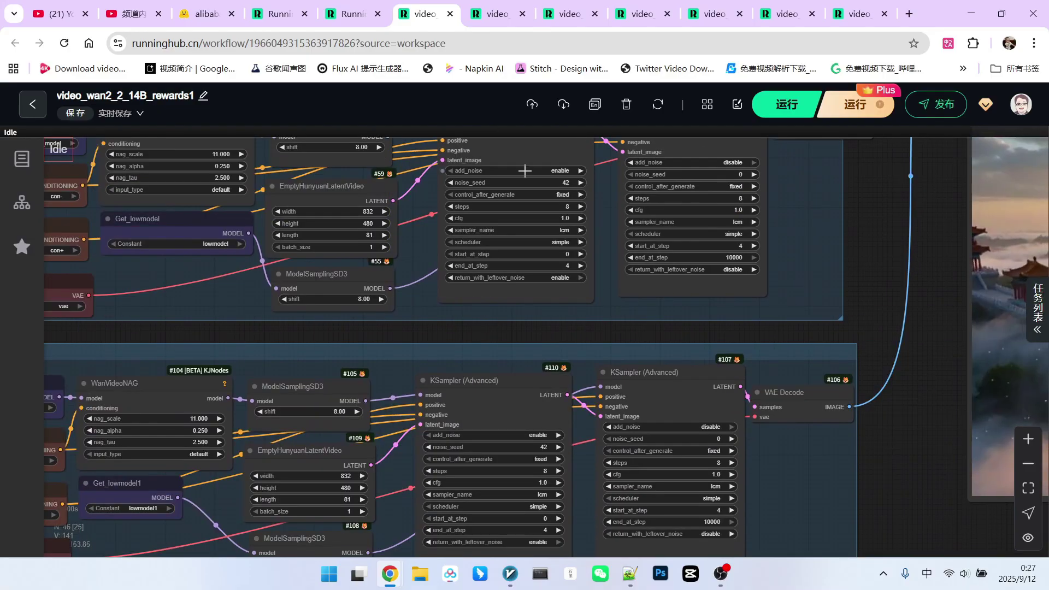
left_click_drag(659, 336, 595, 383)
scroll(594, 305, "up", 3)
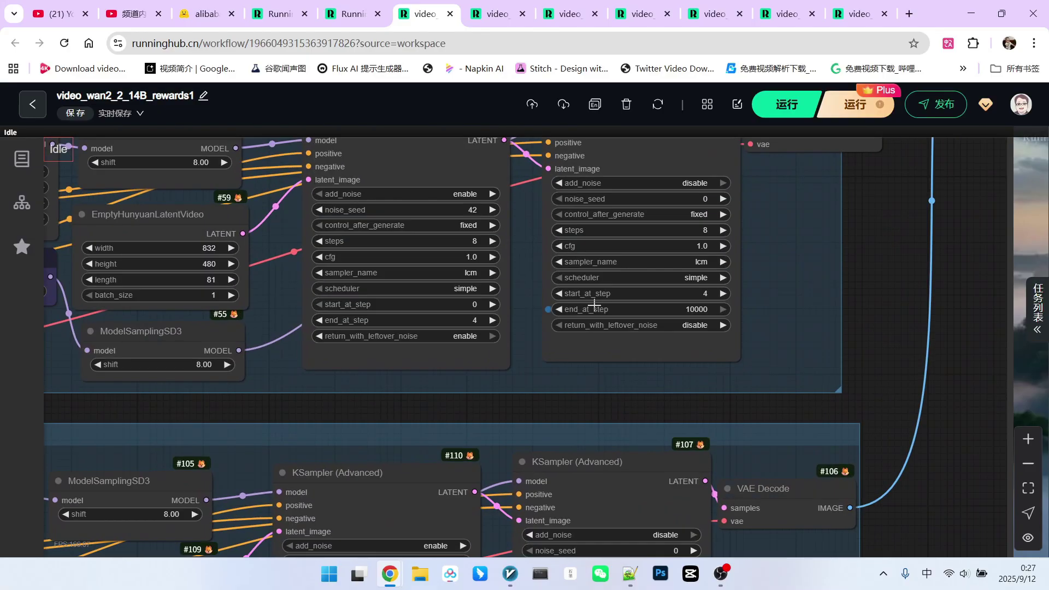
scroll(518, 295, "down", 3)
scroll(523, 258, "up", 5)
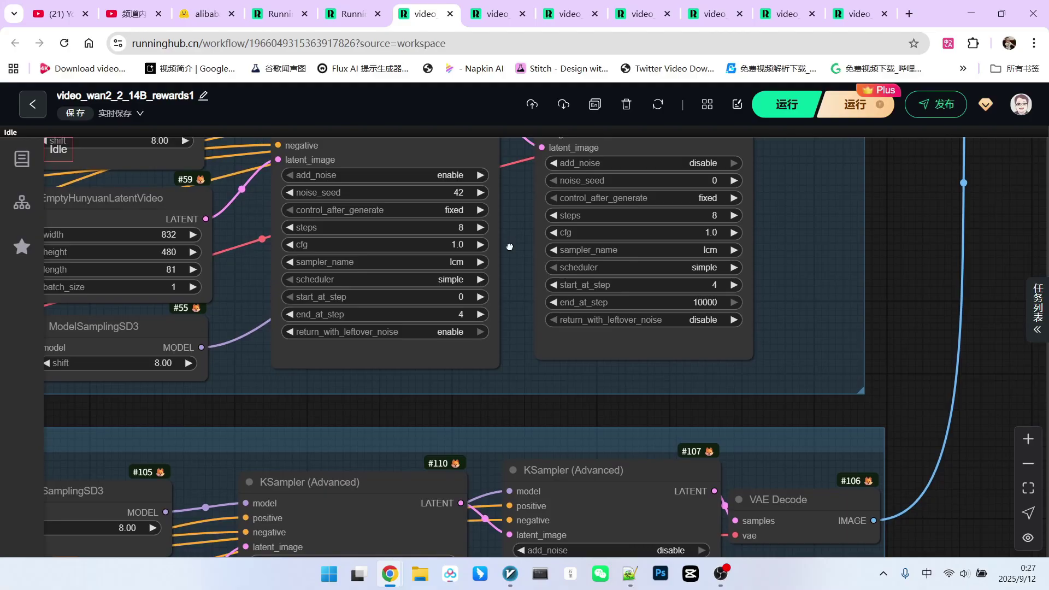
scroll(510, 264, "up", 2)
scroll(510, 268, "down", 3)
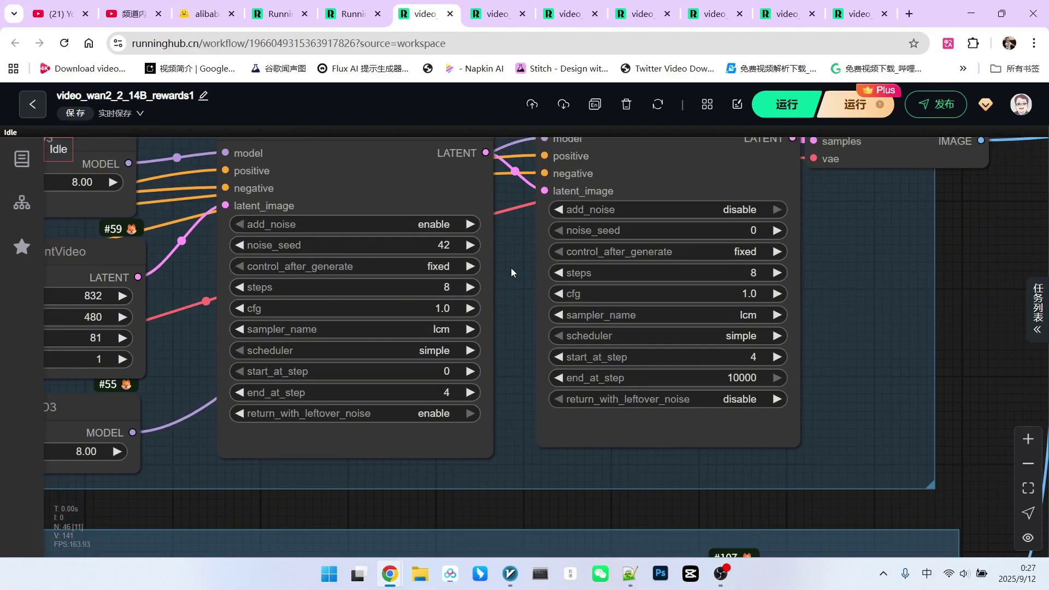
left_click(611, 179)
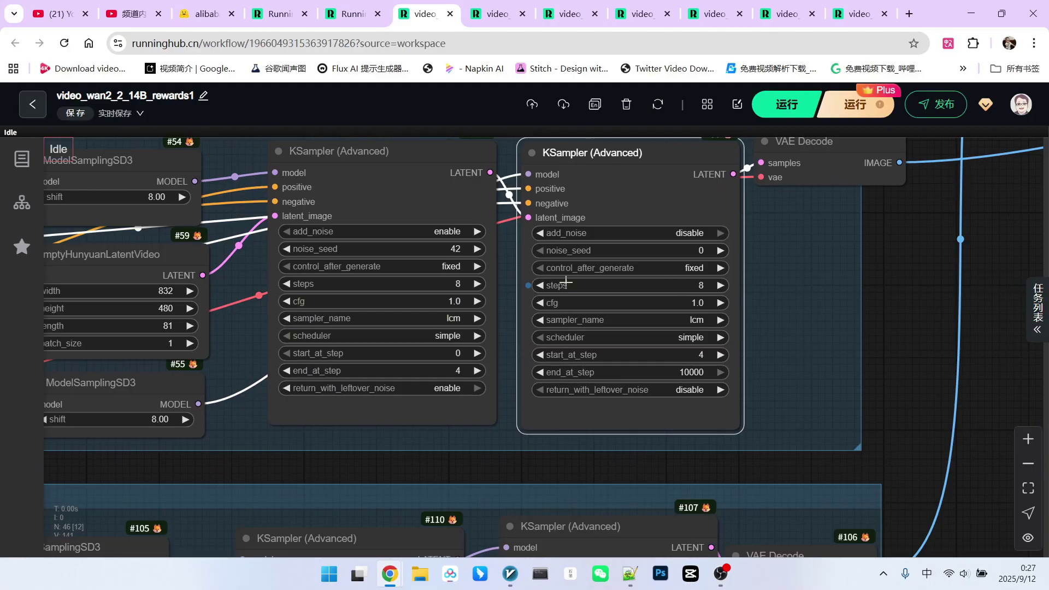
scroll(411, 293, "up", 2)
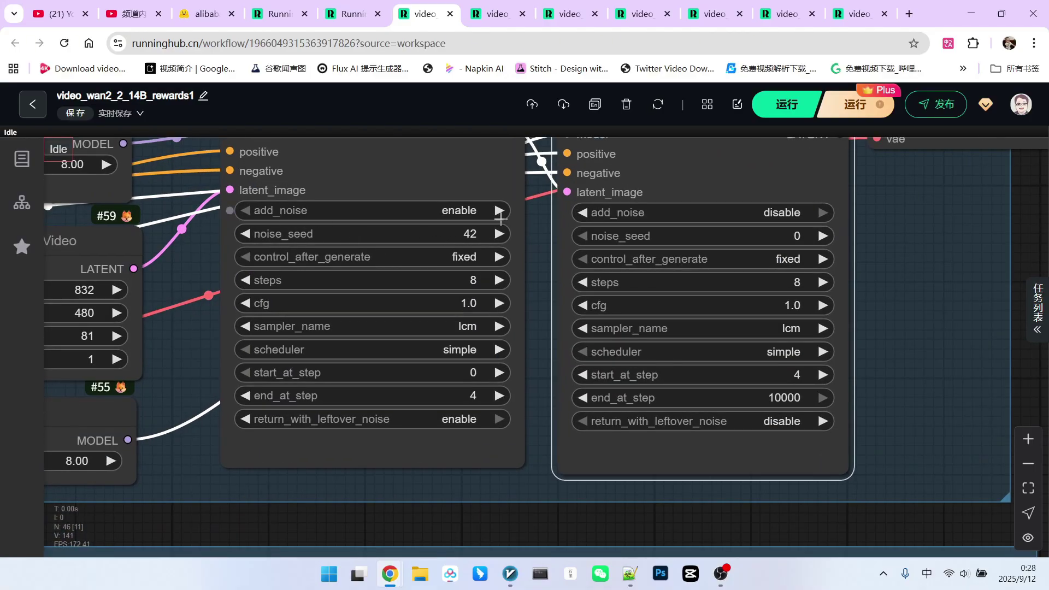
Step: Check the second sampling group's KSampler settings against the first group and follow its VAE Decode output towards the video nodes
scroll(465, 224, "down", 5)
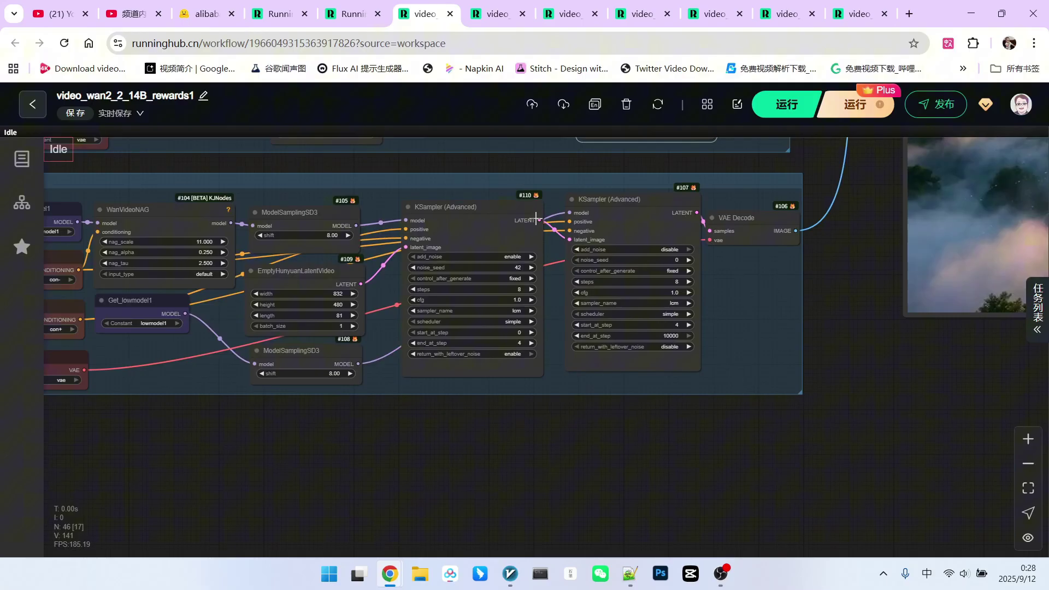
left_click_drag(547, 167, 409, 329)
scroll(589, 170, "up", 3)
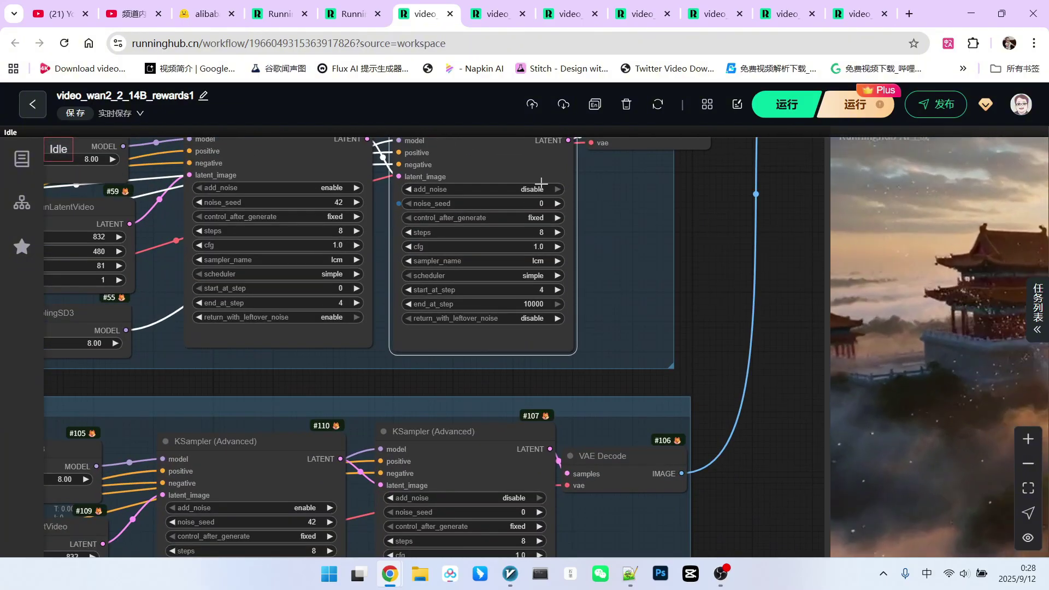
left_click_drag(577, 397, 598, 230)
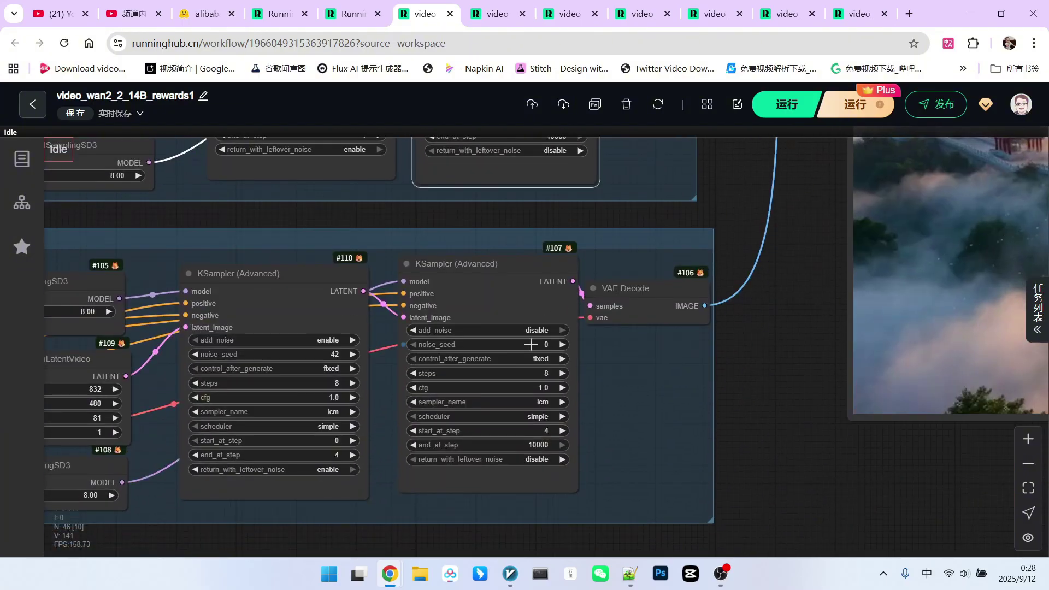
scroll(561, 357, "down", 4)
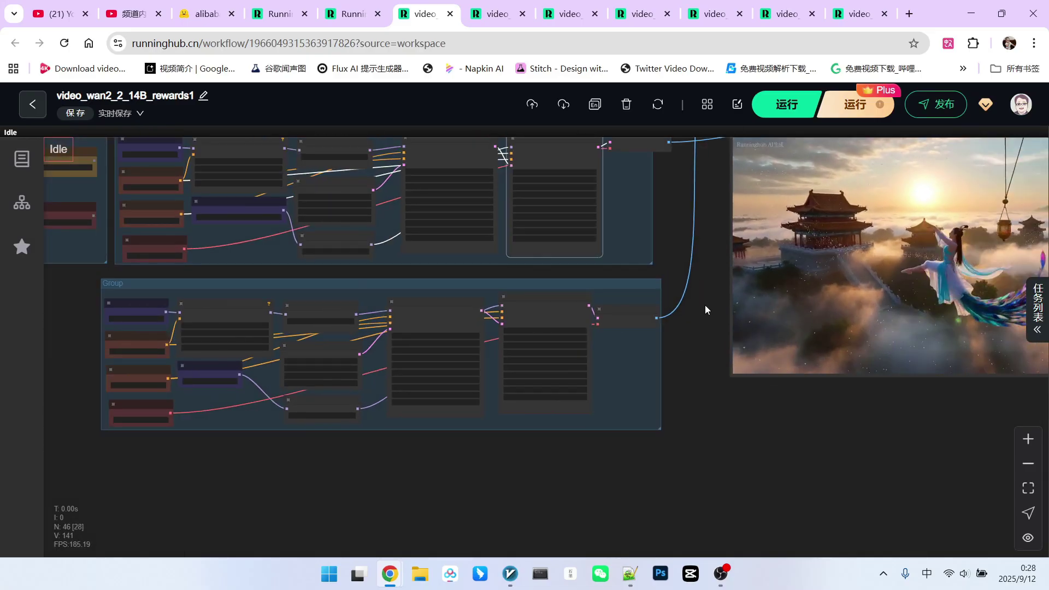
left_click_drag(705, 307, 578, 365)
scroll(599, 343, "down", 2)
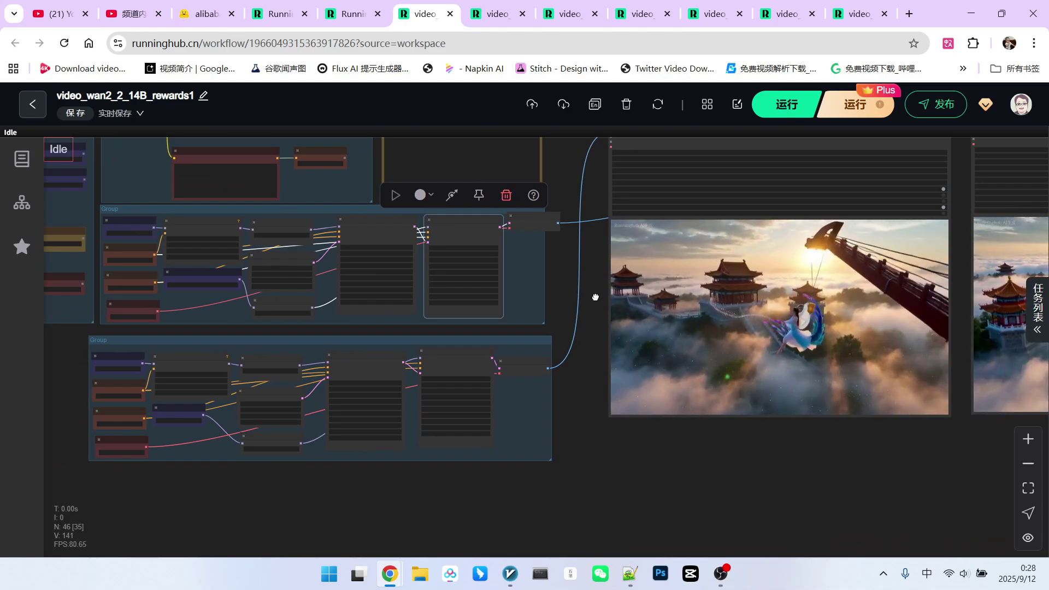
Step: Bring the two video output nodes closer together, nudging the first slightly up and the second slightly left
left_click_drag(595, 297, 244, 301)
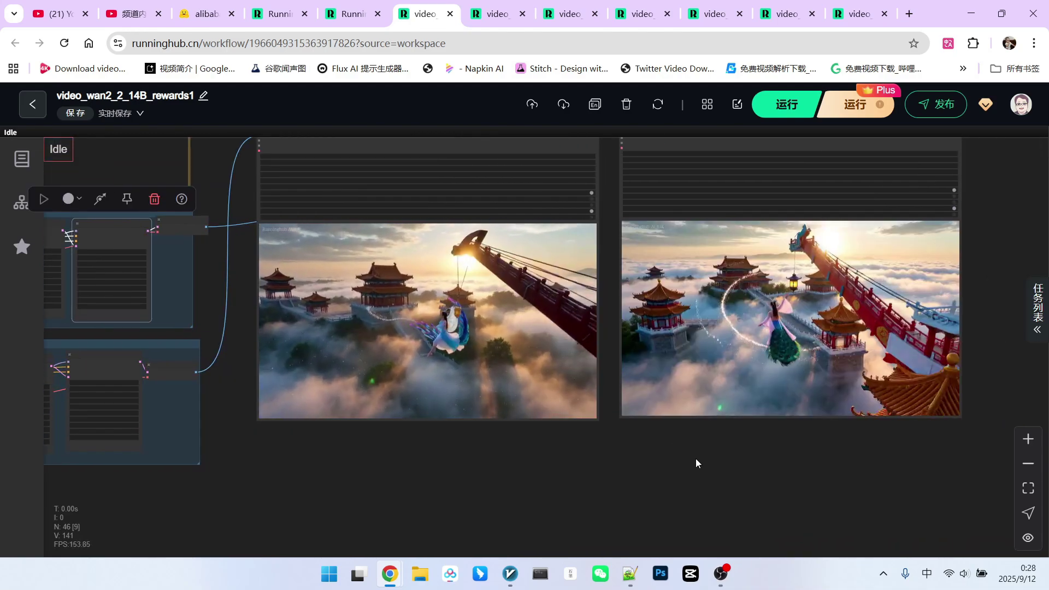
left_click_drag(799, 452, 752, 481)
scroll(499, 301, "down", 1)
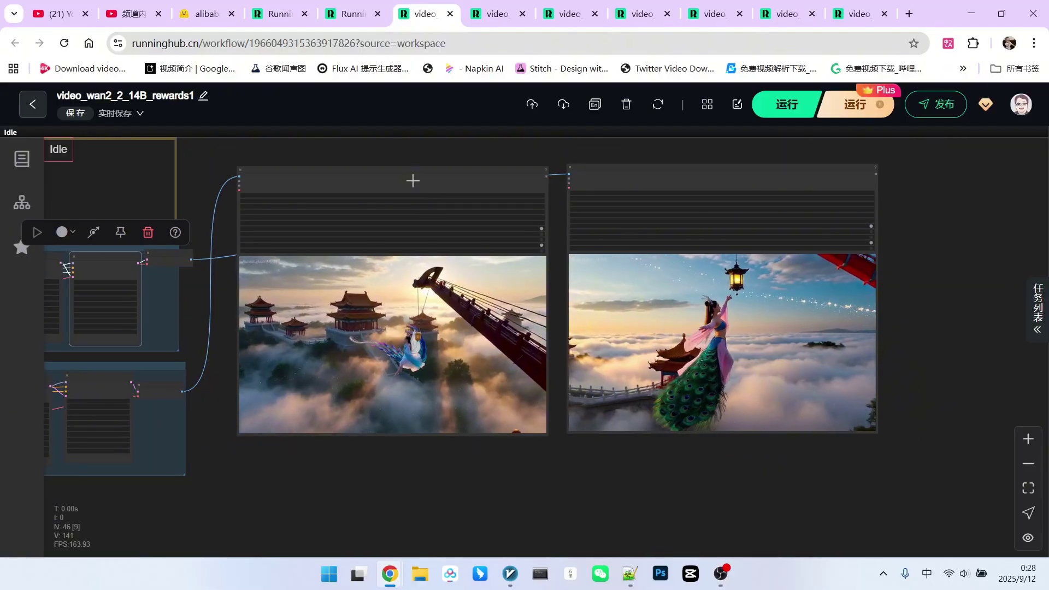
mouse_move(413, 181)
left_mouse_down()
mouse_move(445, 176)
mouse_move(413, 178)
left_mouse_up()
mouse_move(598, 175)
left_mouse_down()
mouse_move(630, 171)
mouse_move(587, 176)
left_mouse_up()
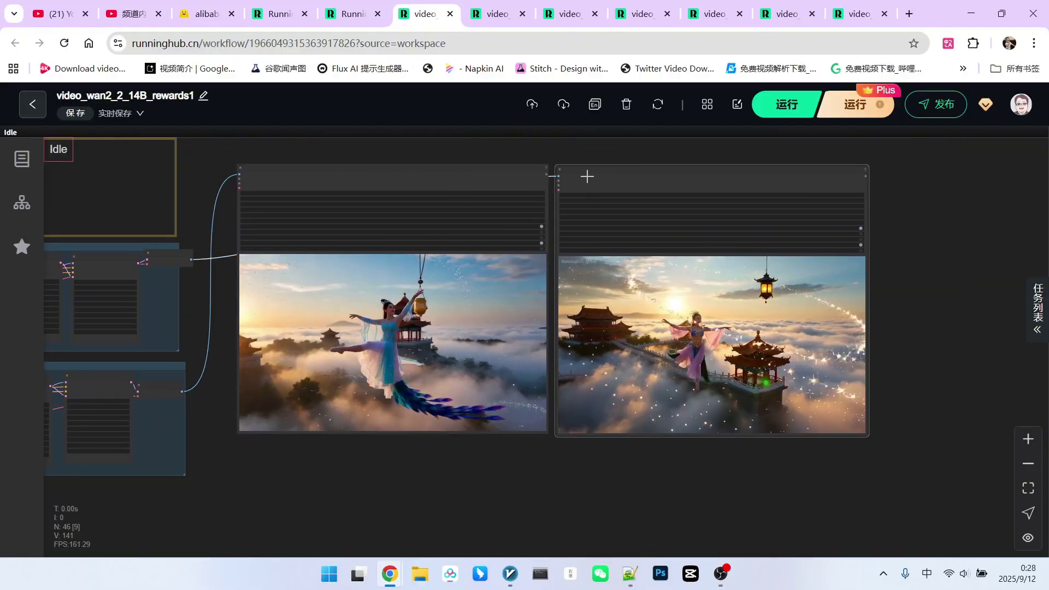
Step: Compare the two generated videos in close-up, examining the dancer, her peacock-feather tail, the lantern and the light trails
scroll(881, 443, "up", 1)
left_click_drag(949, 344, 946, 379)
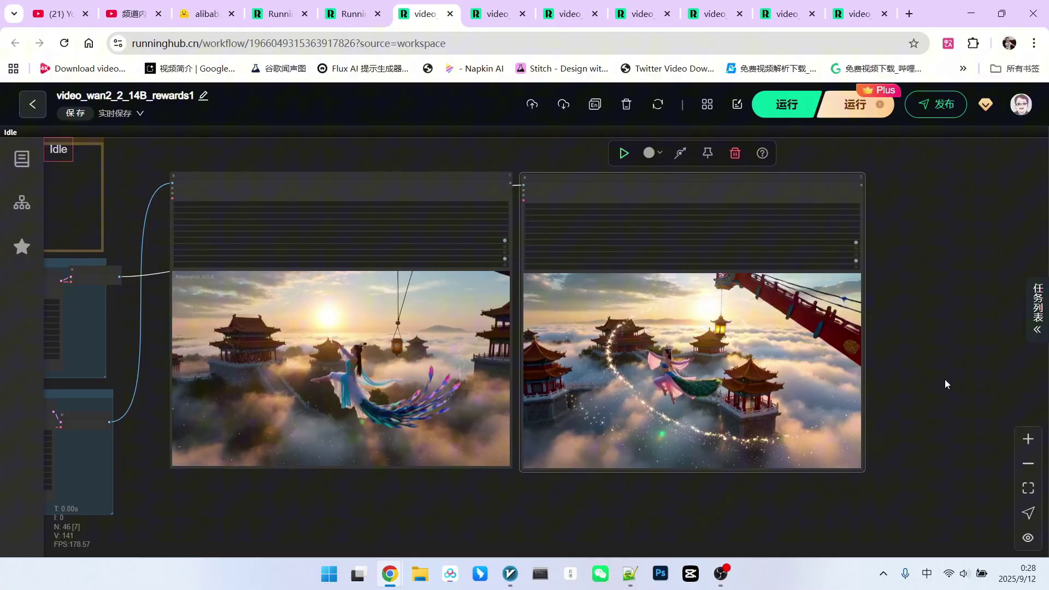
scroll(965, 370, "up", 4)
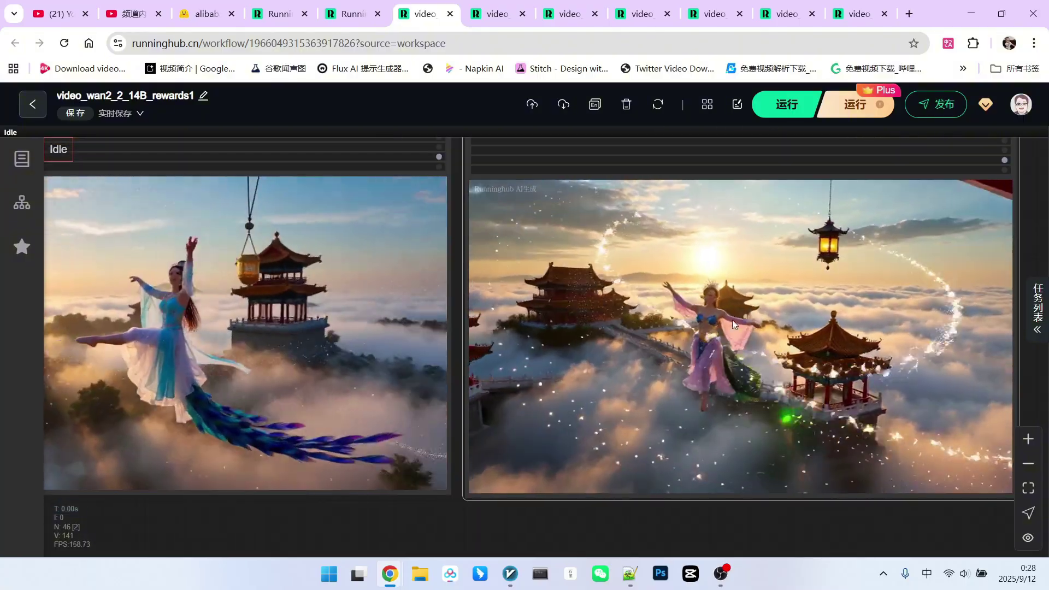
scroll(711, 328, "up", 1)
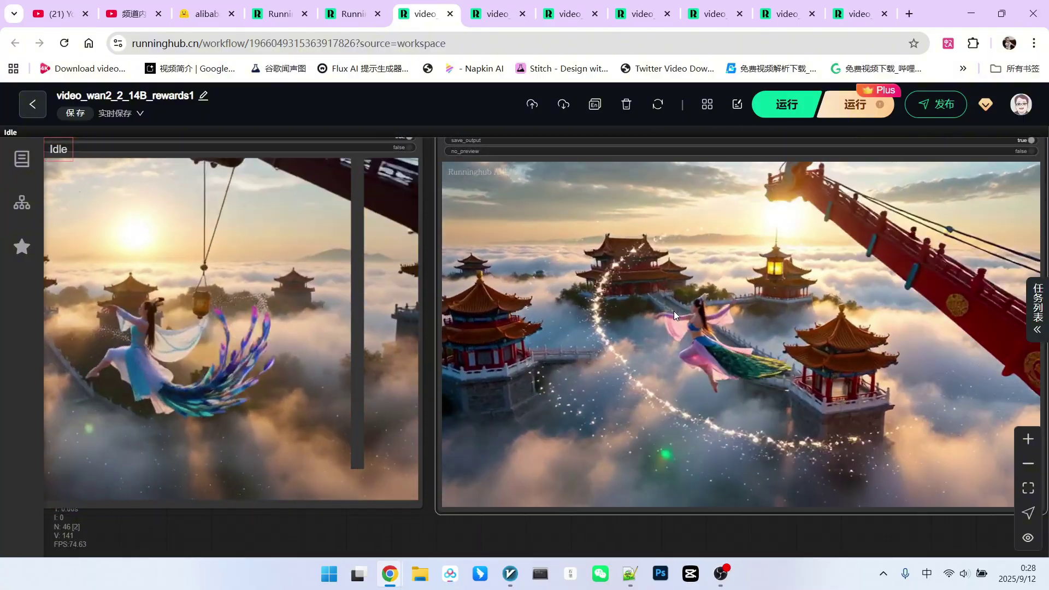
scroll(697, 335, "up", 1)
scroll(654, 361, "down", 3)
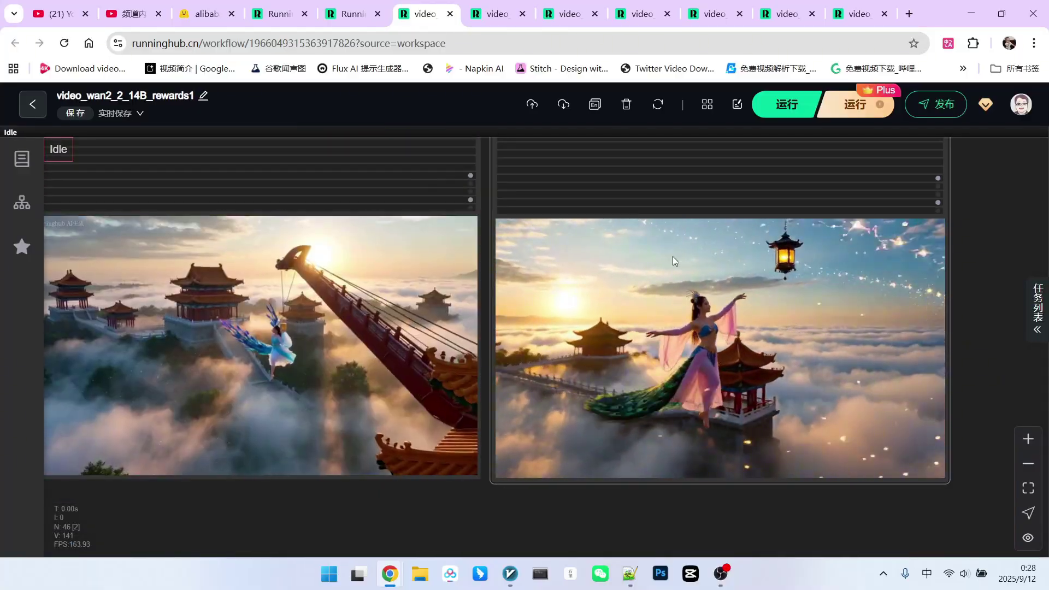
scroll(695, 290, "down", 4)
scroll(371, 277, "up", 4)
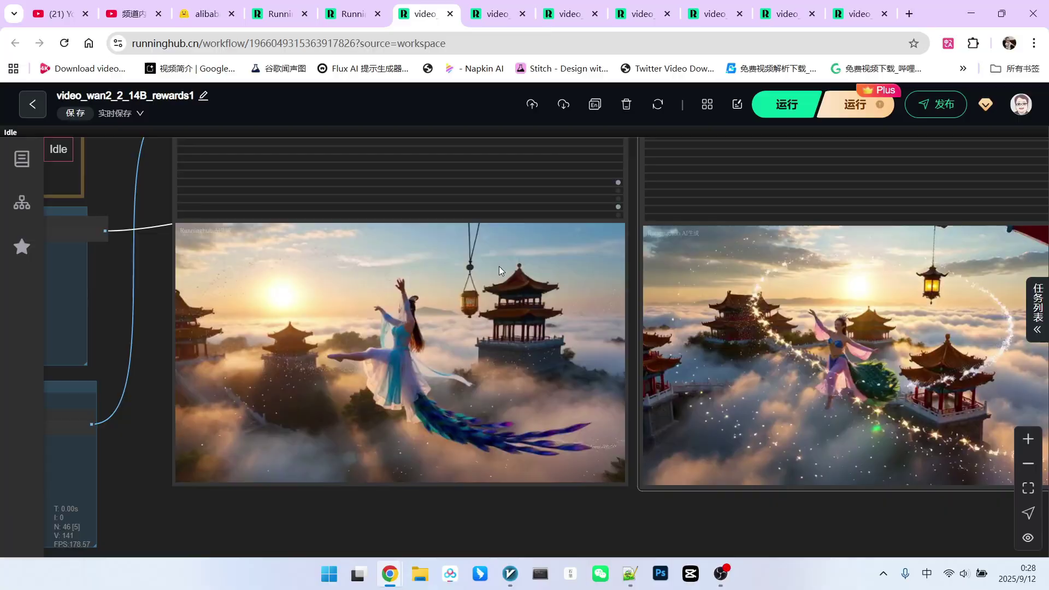
scroll(435, 263, "down", 3)
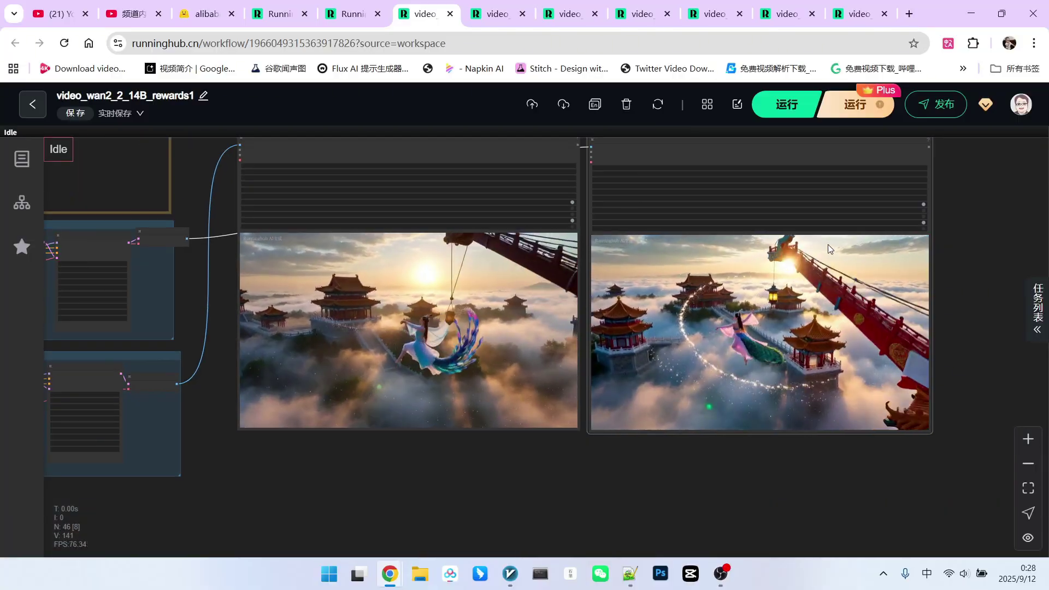
scroll(828, 262, "up", 2)
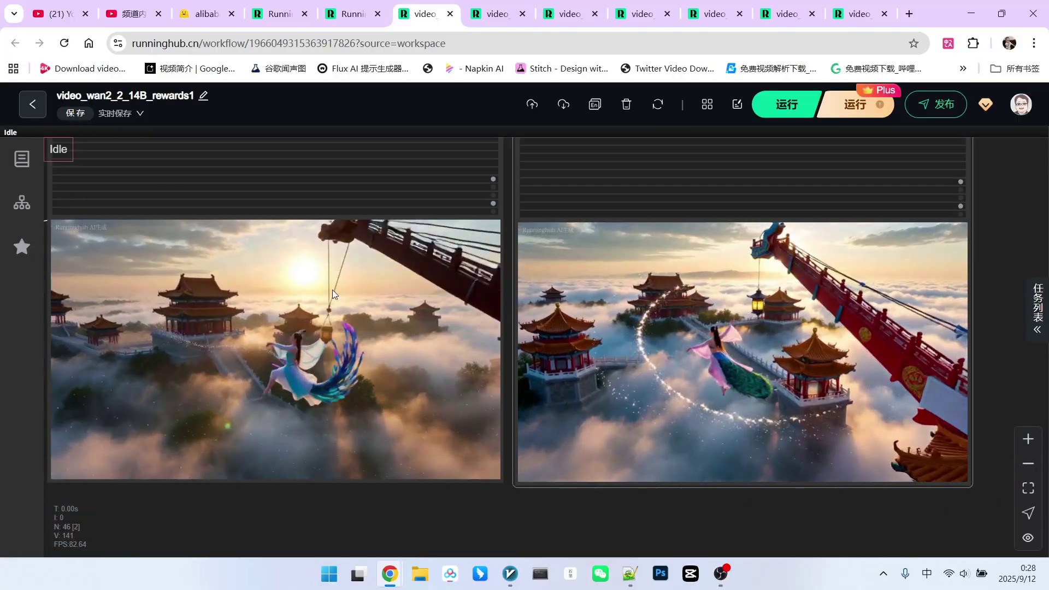
scroll(333, 289, "up", 1)
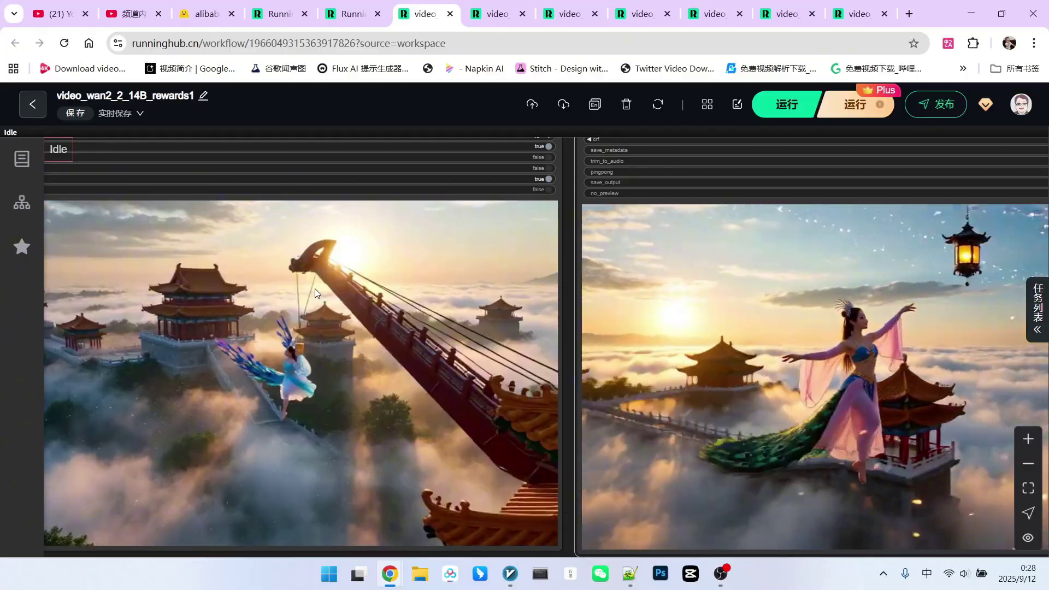
scroll(314, 288, "down", 4)
scroll(672, 366, "up", 3)
scroll(694, 371, "up", 1)
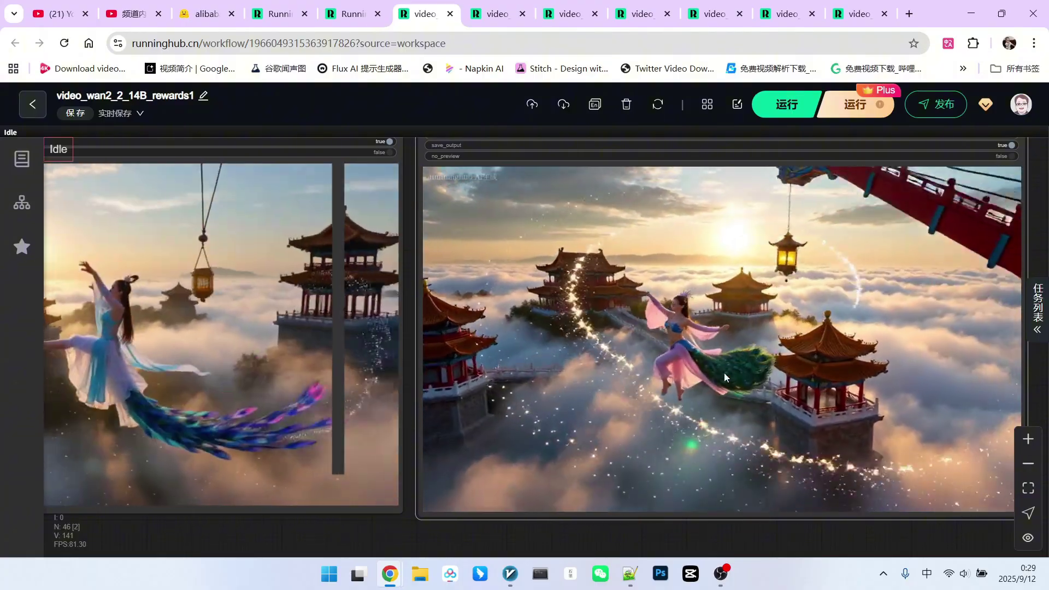
scroll(158, 420, "up", 1)
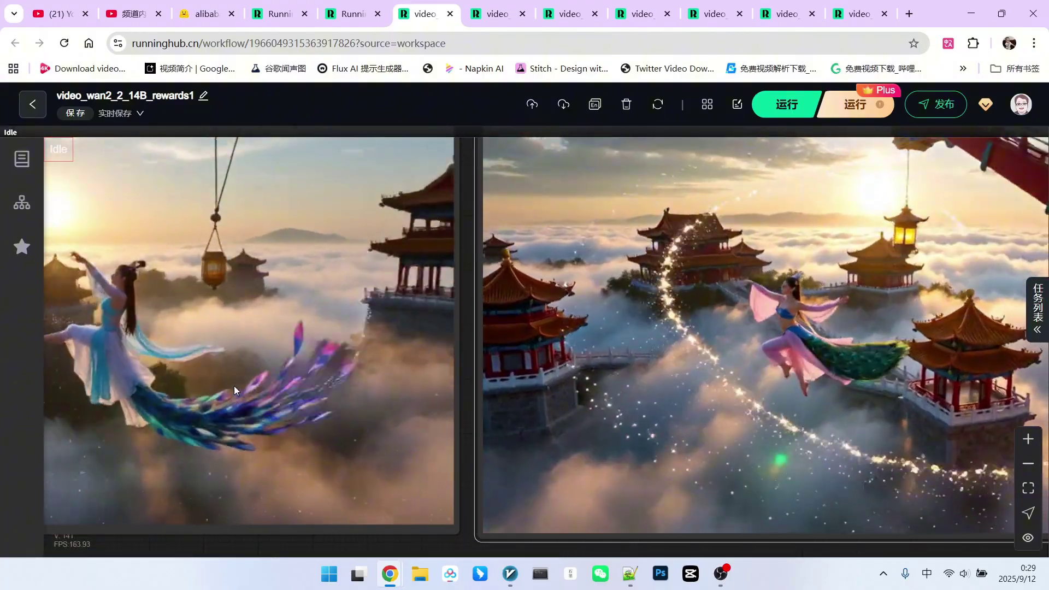
scroll(210, 400, "down", 2)
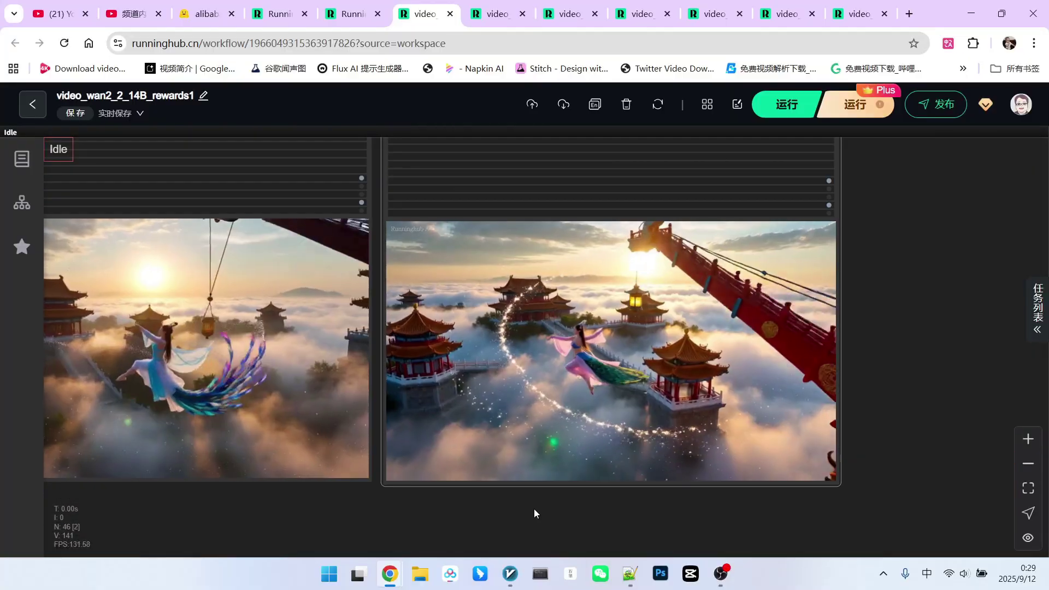
Step: Watch both generated videos in full side by side and compare their camera movement, composition and the dancer's motion
left_click_drag(535, 510, 586, 512)
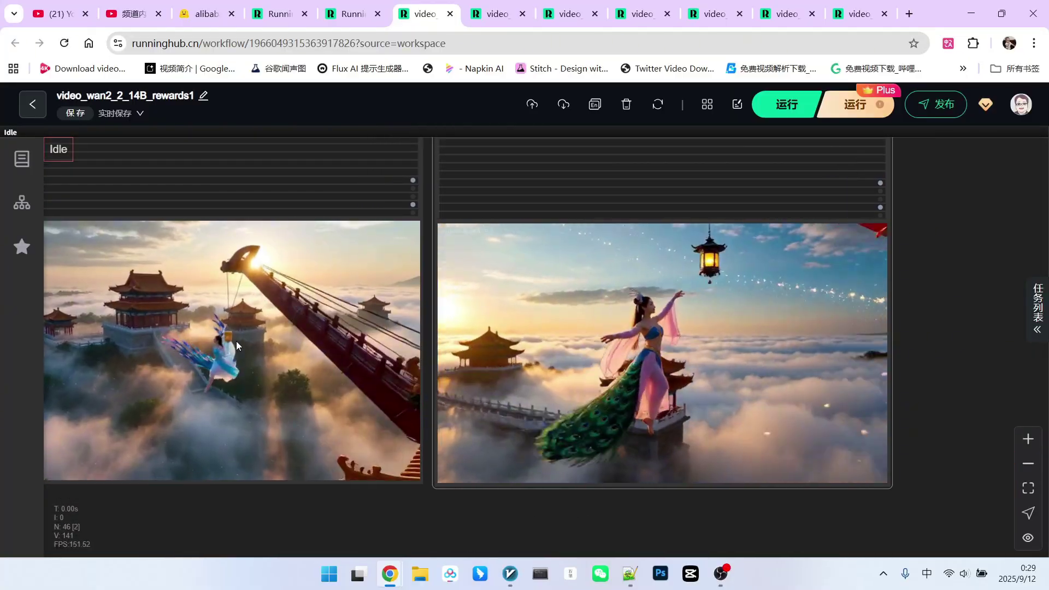
scroll(325, 348, "down", 1)
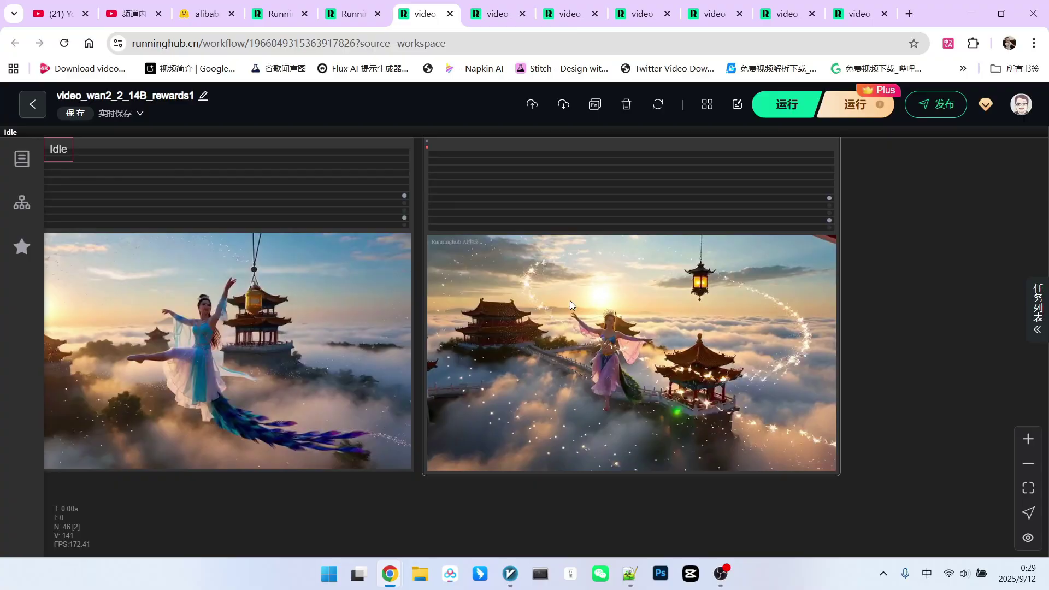
scroll(606, 302, "down", 1)
left_click_drag(868, 293, 906, 331)
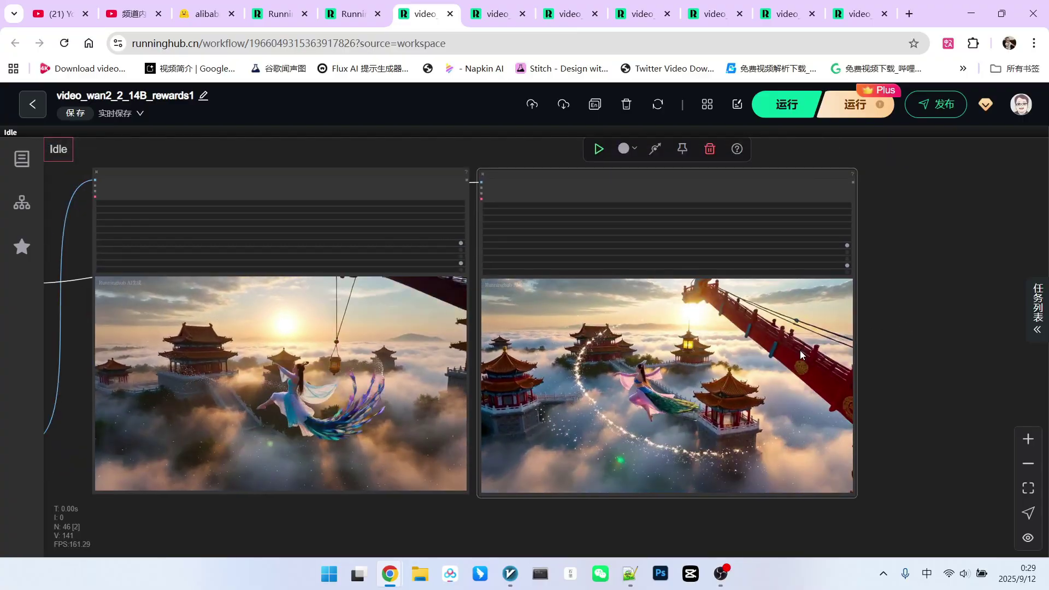
scroll(775, 351, "up", 1)
scroll(350, 307, "down", 2)
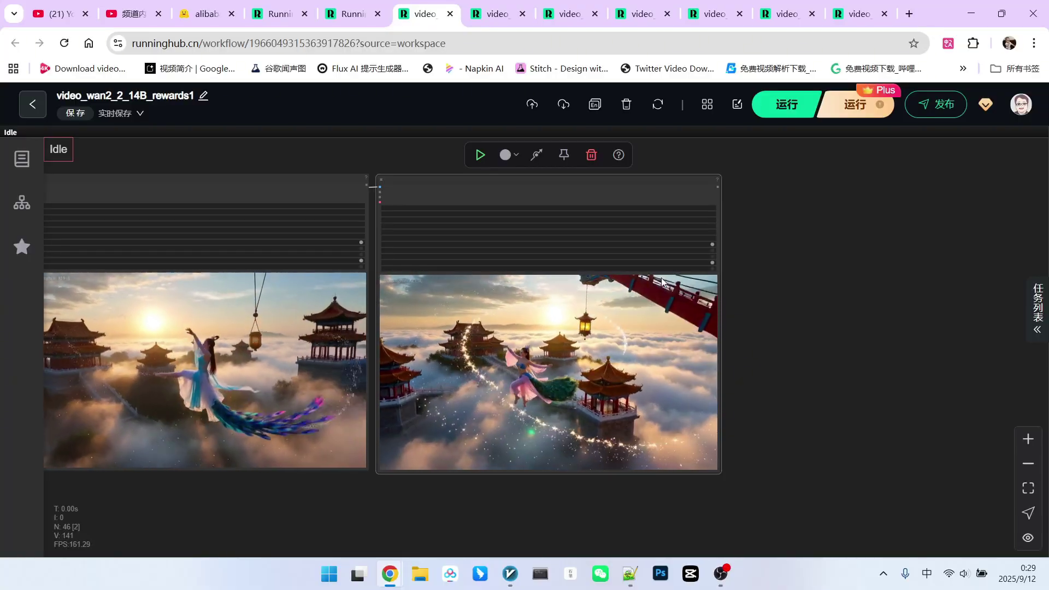
scroll(328, 317, "up", 1)
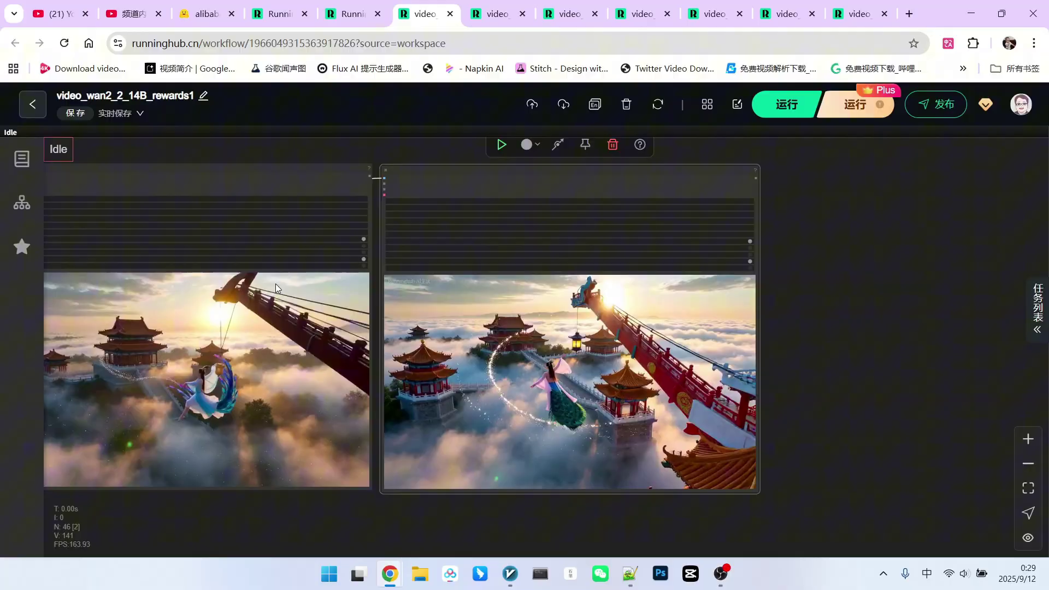
scroll(302, 287, "down", 1)
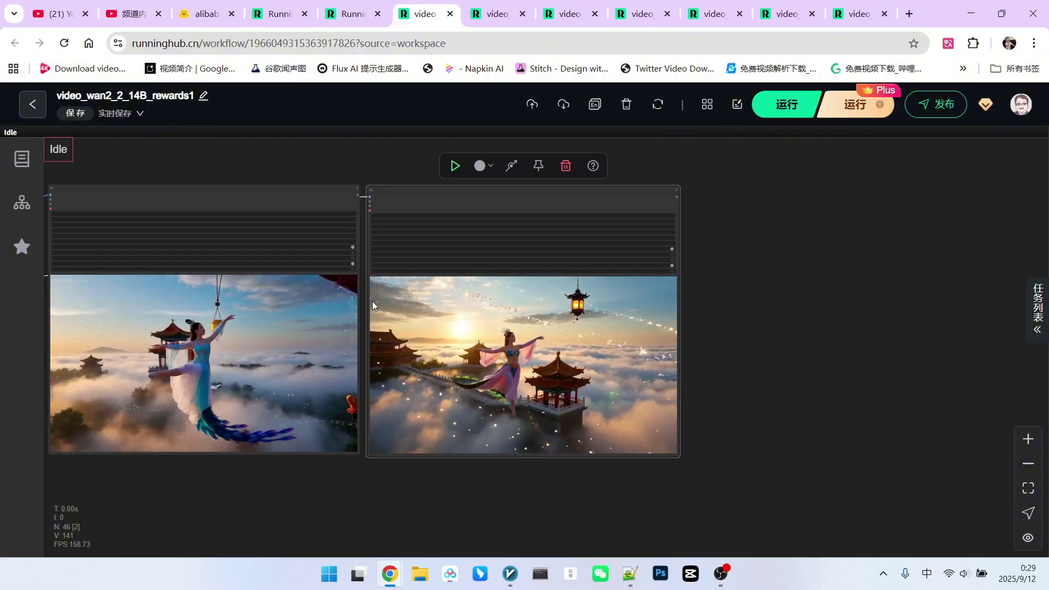
scroll(529, 444, "up", 2)
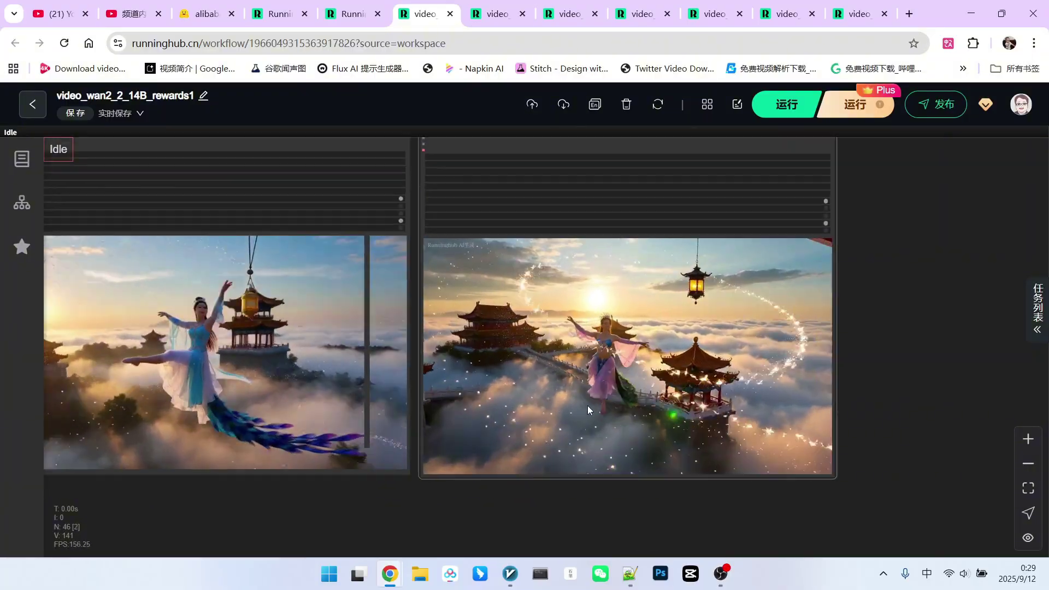
scroll(644, 355, "down", 1)
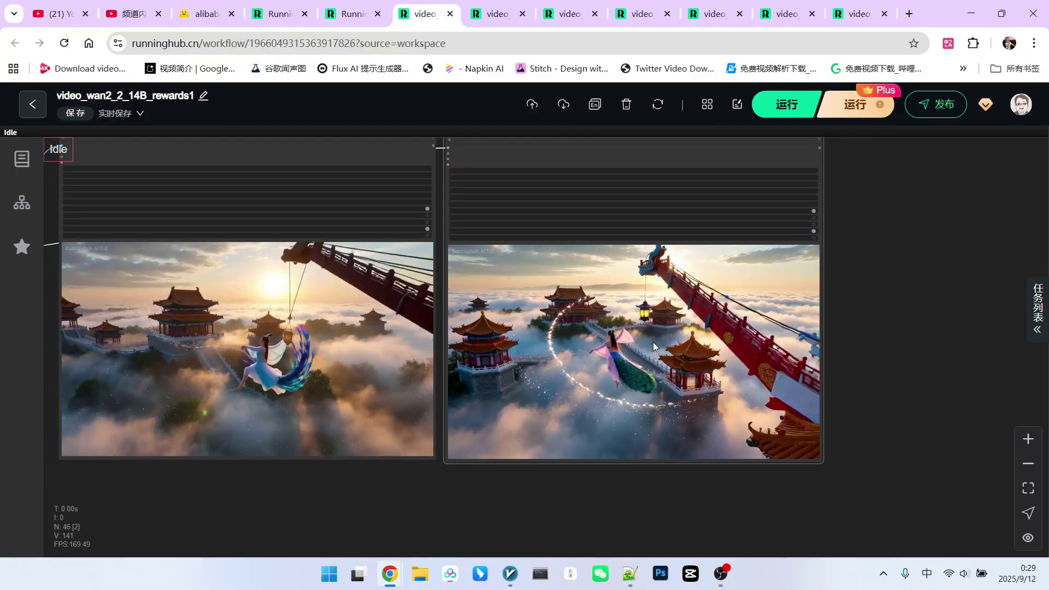
scroll(648, 350, "up", 1)
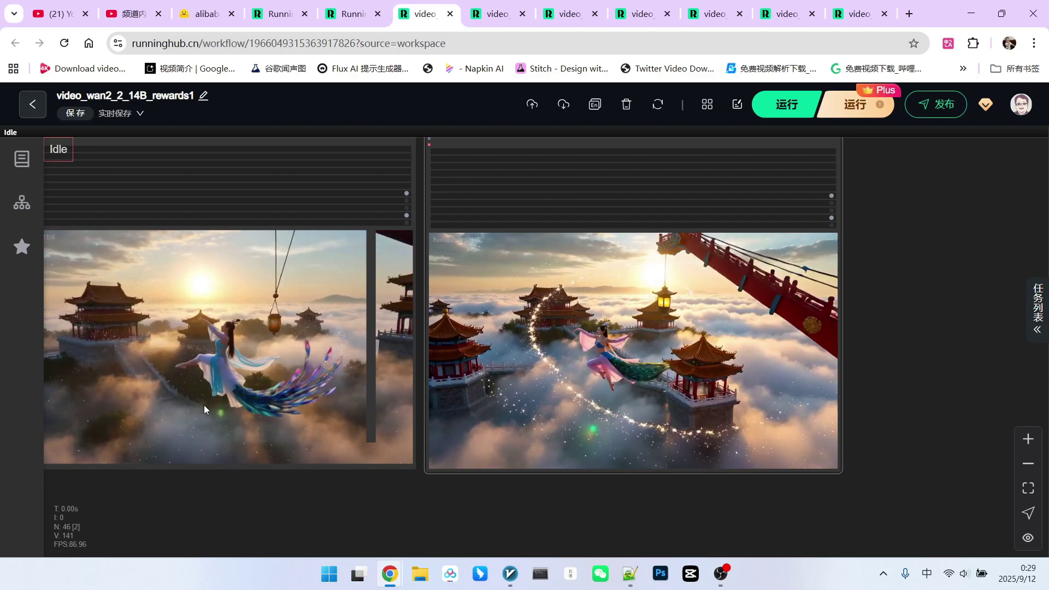
scroll(229, 327, "down", 1)
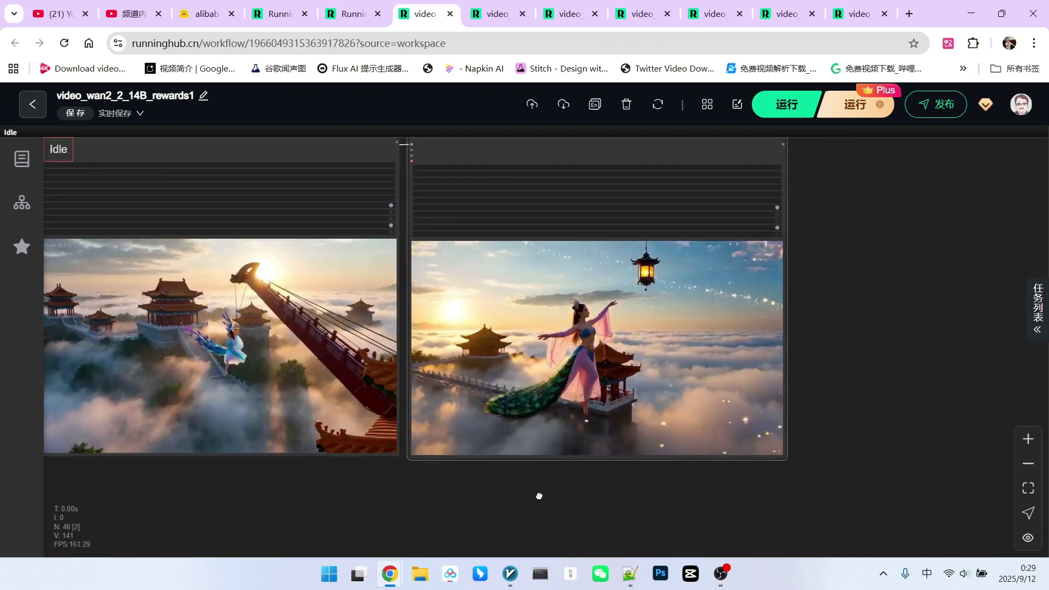
Step: Switch to the video_wan2_2_14B_rewards2 workflow and nudge its second video output node slightly up beside the first
left_click_drag(539, 497, 691, 494)
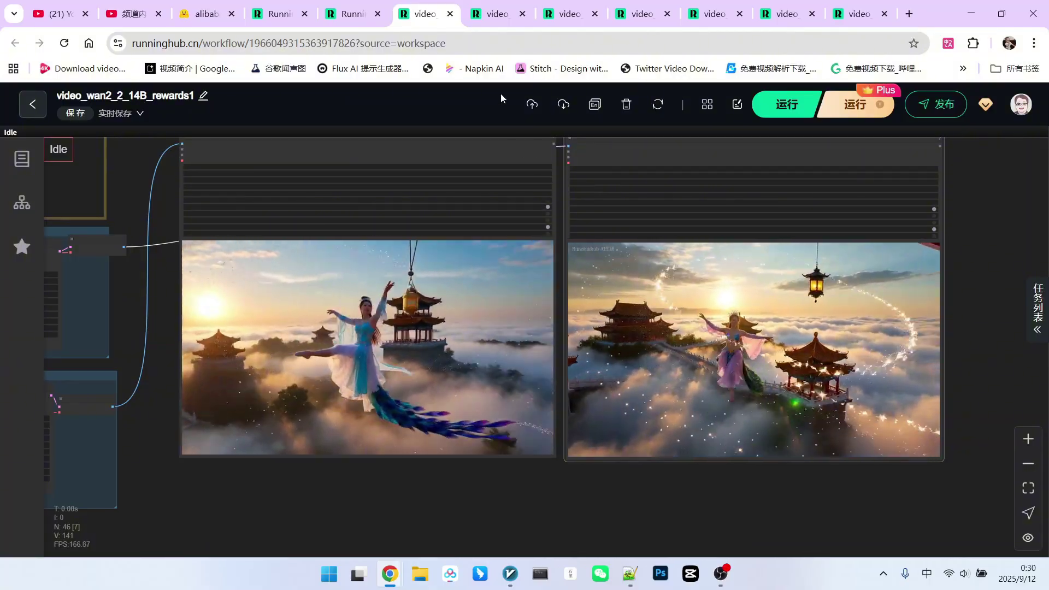
left_click(495, 14)
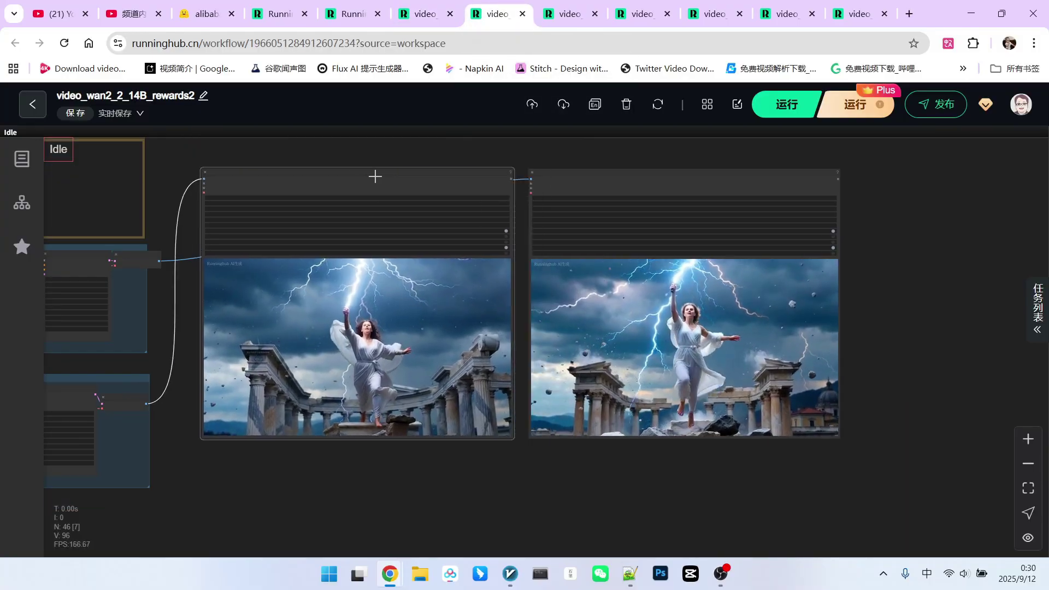
scroll(552, 218, "up", 2)
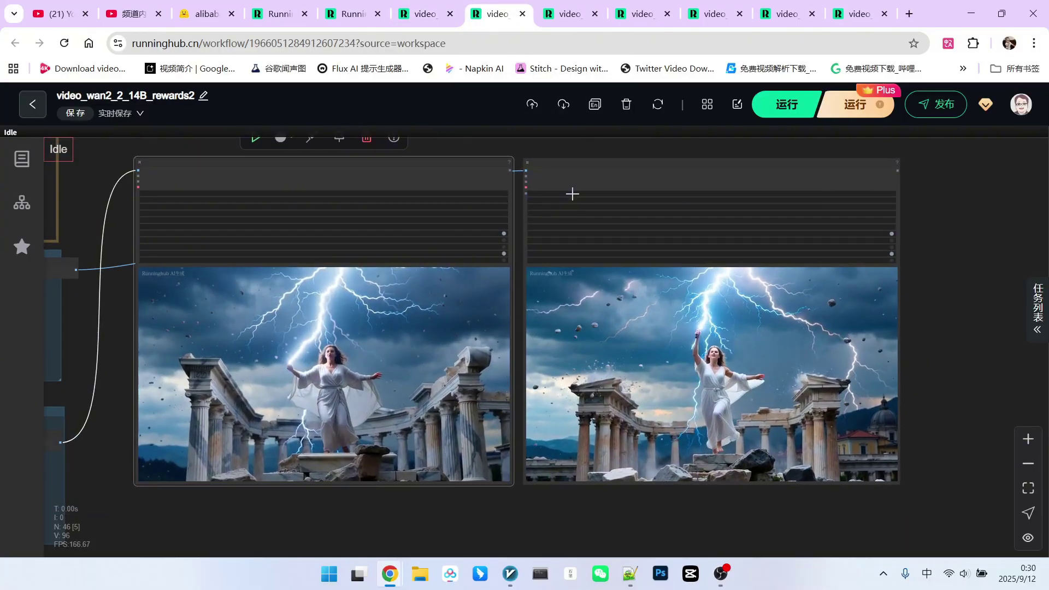
mouse_move(601, 159)
left_mouse_down()
mouse_move(589, 163)
mouse_move(595, 154)
left_mouse_up()
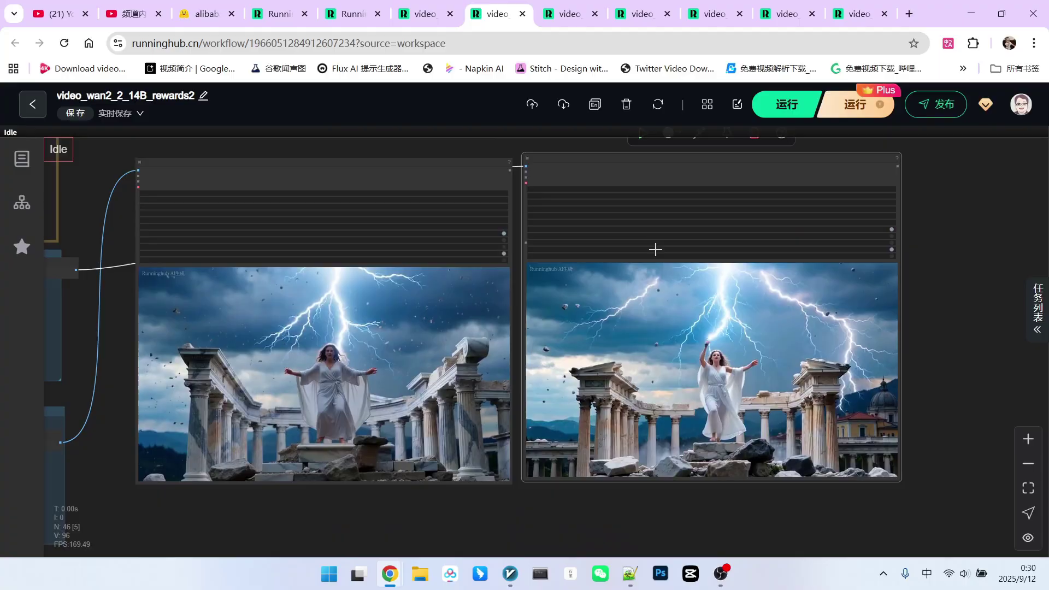
Step: Compare the two lightning videos in close-up, examining the woman's pose, the lightning bolts and the ruined columns on both sides
left_click_drag(739, 497, 768, 478)
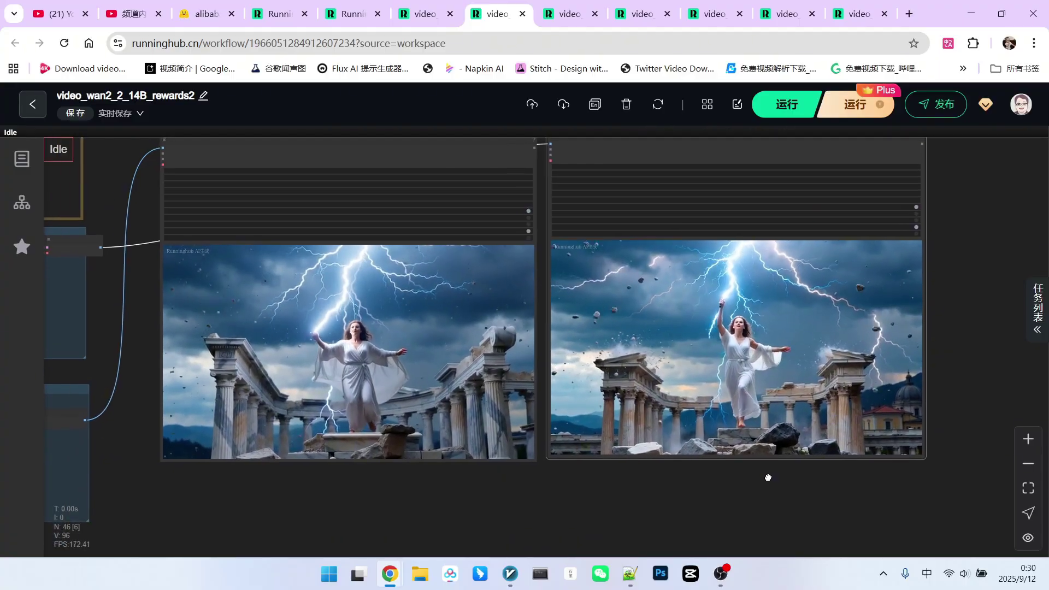
scroll(776, 459, "up", 1)
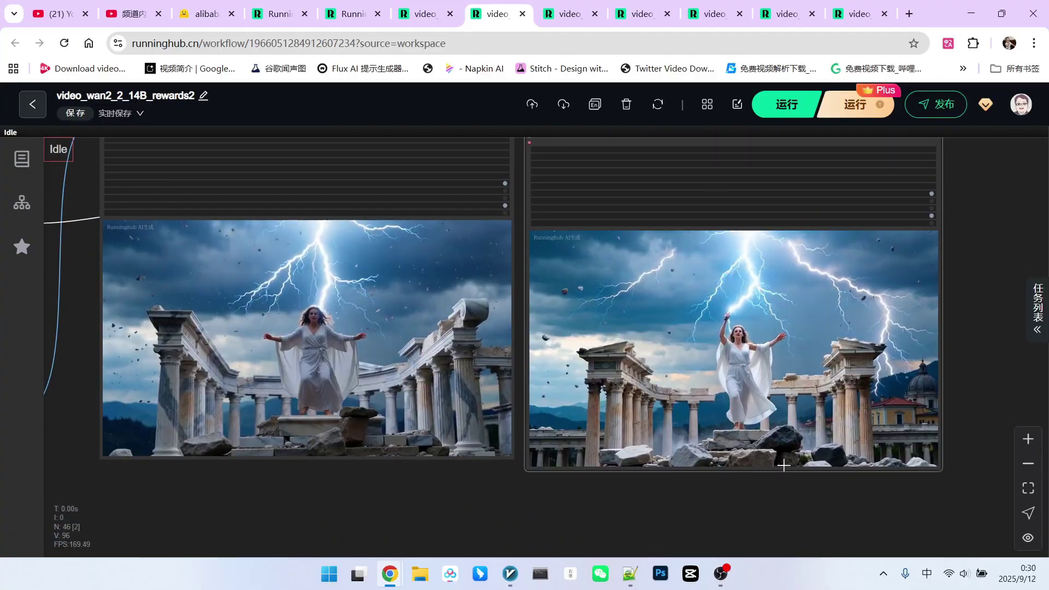
scroll(801, 466, "up", 2)
scroll(717, 293, "down", 1)
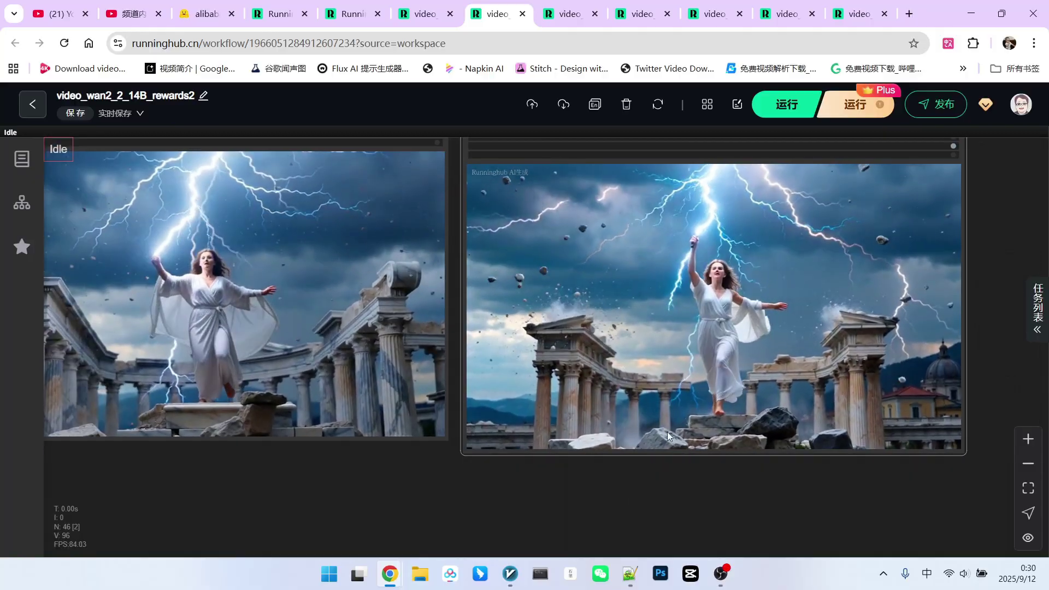
left_click_drag(610, 471, 759, 469)
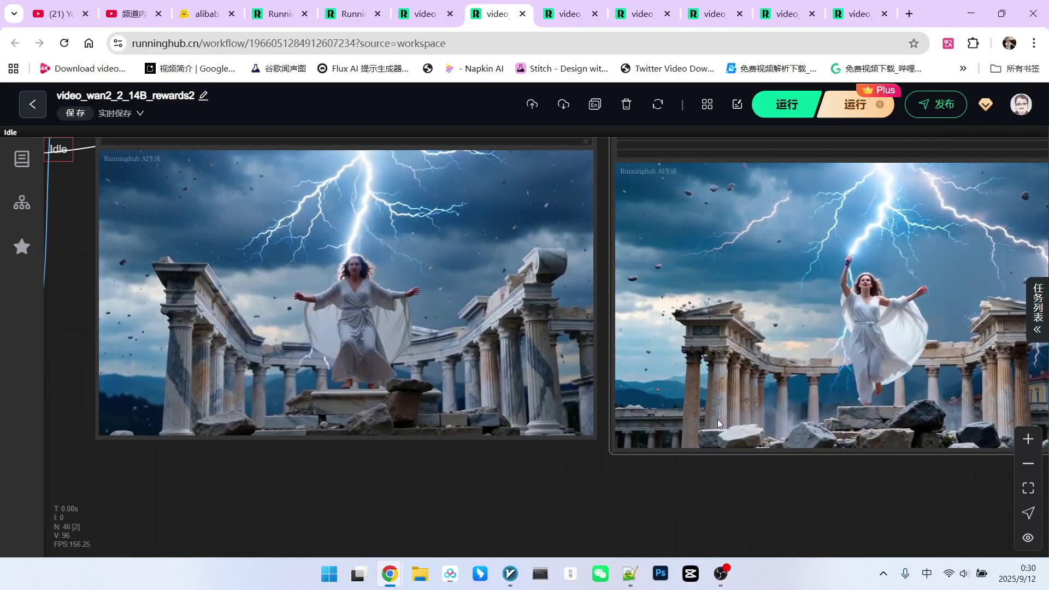
left_click_drag(823, 491, 820, 512)
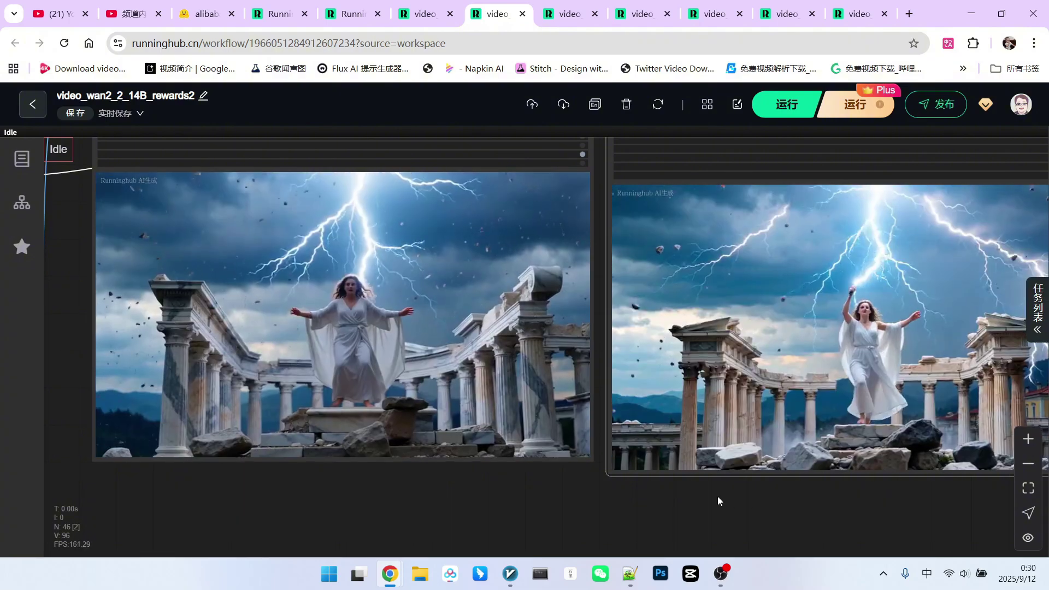
scroll(717, 497, "up", 1)
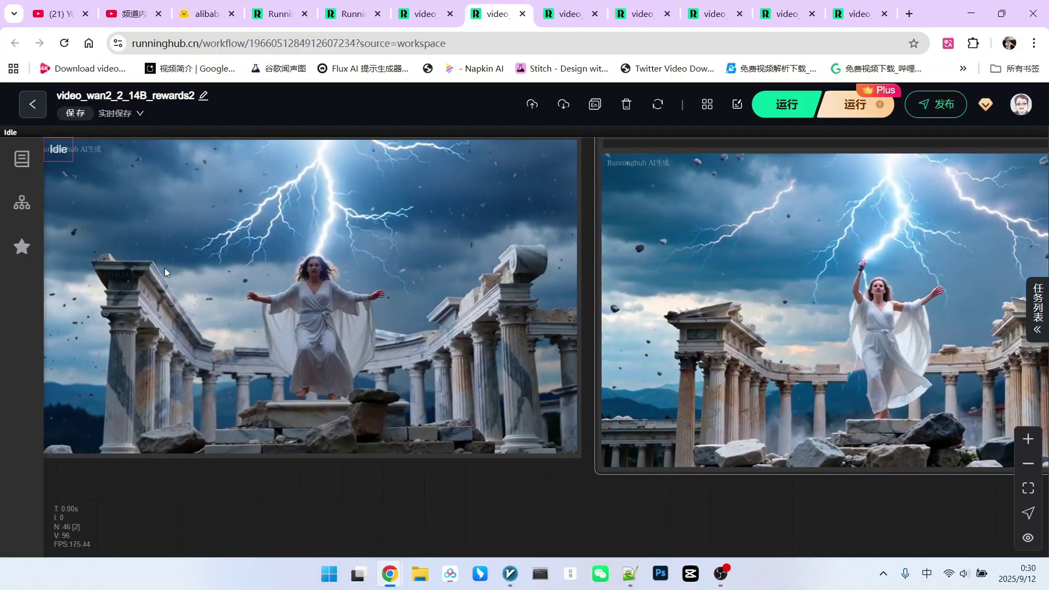
scroll(163, 269, "down", 1)
scroll(929, 310, "up", 1)
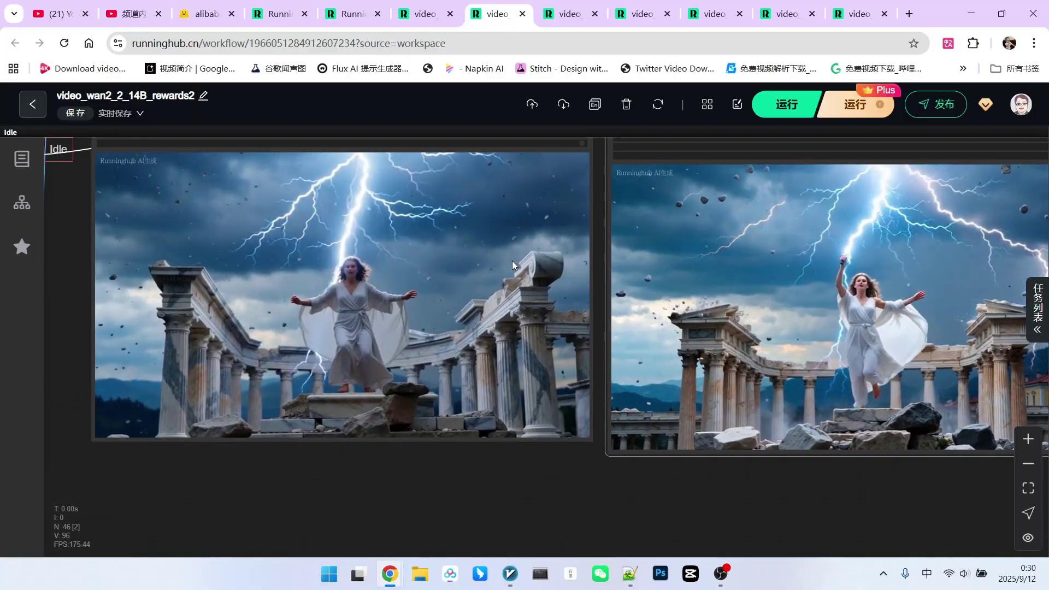
scroll(551, 305, "down", 1)
scroll(874, 425, "up", 1)
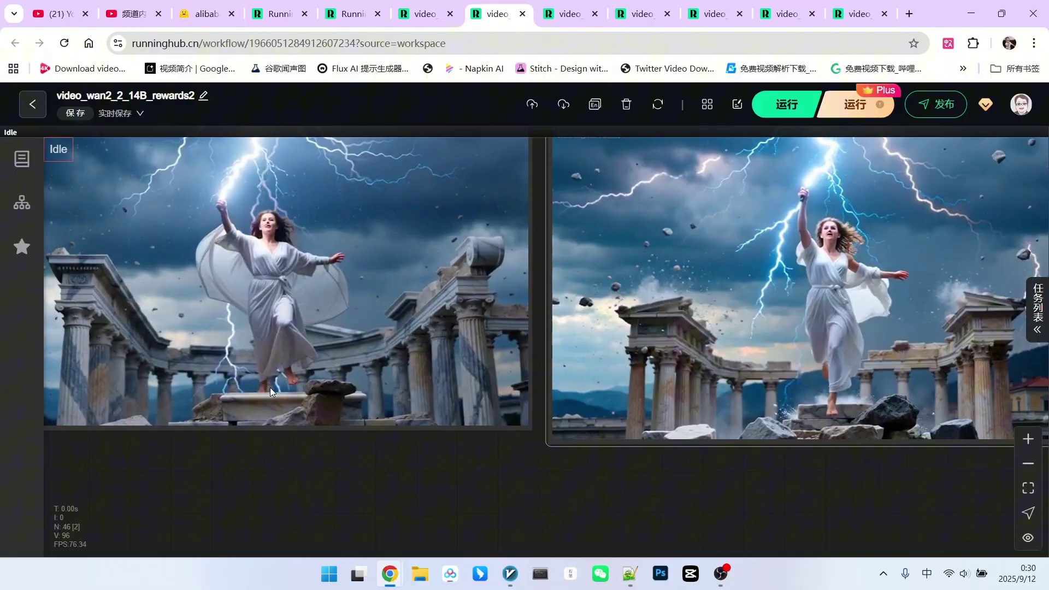
Step: Examine the woman's footing and dress, the flying debris and the background buildings in both lightning videos
scroll(274, 384, "down", 1)
scroll(726, 367, "down", 2)
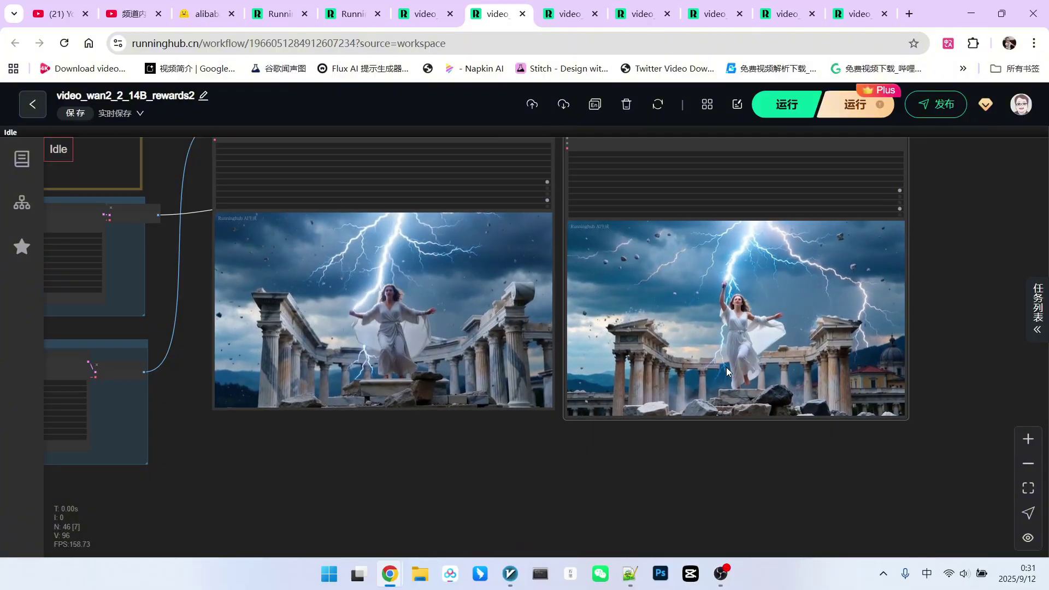
scroll(877, 401, "up", 3)
scroll(877, 405, "up", 1)
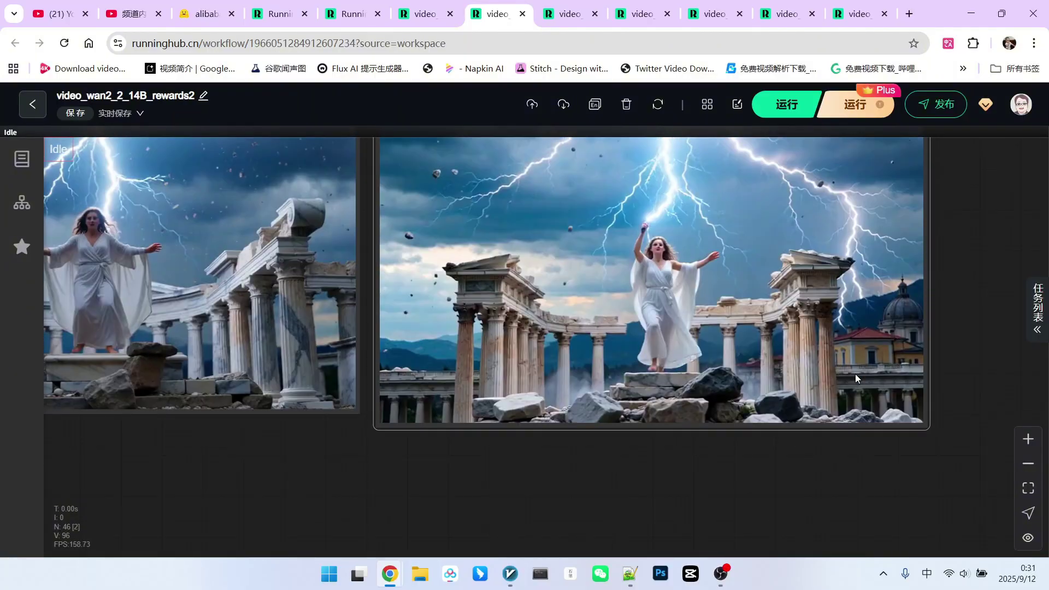
scroll(884, 347, "down", 1)
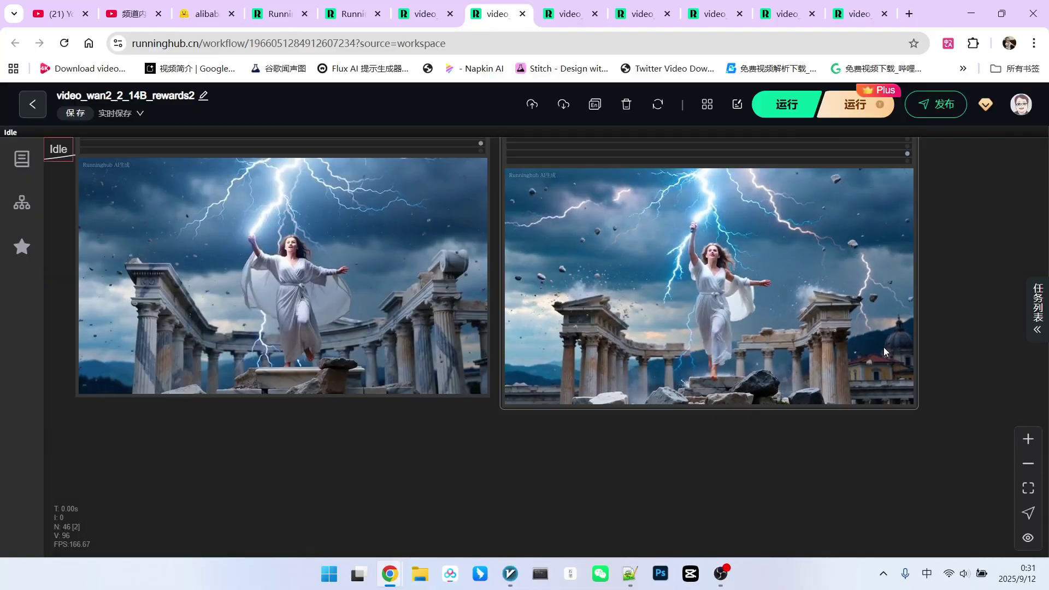
scroll(697, 428, "down", 1)
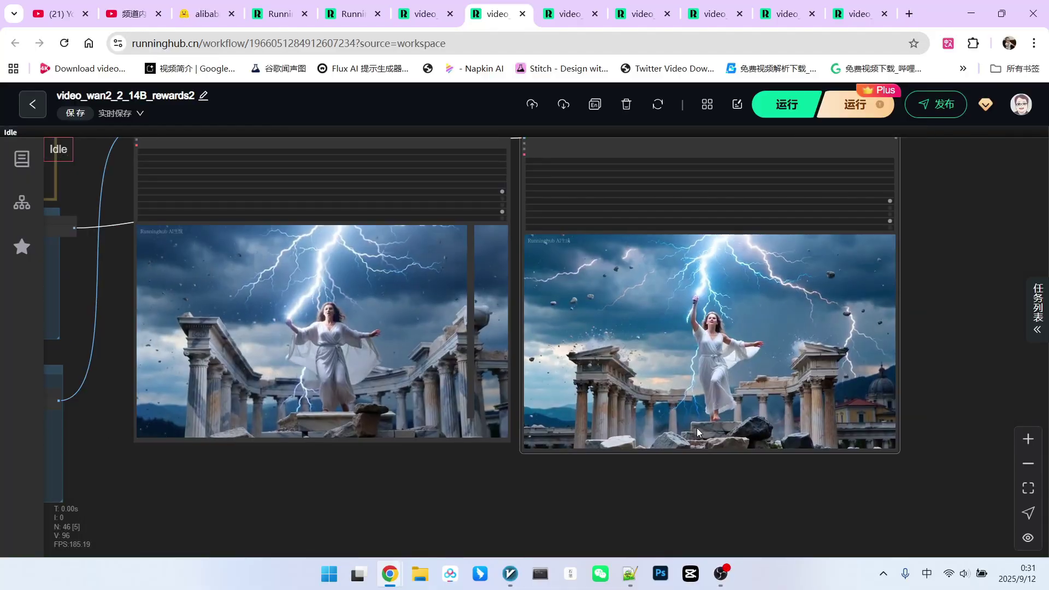
scroll(741, 375, "up", 2)
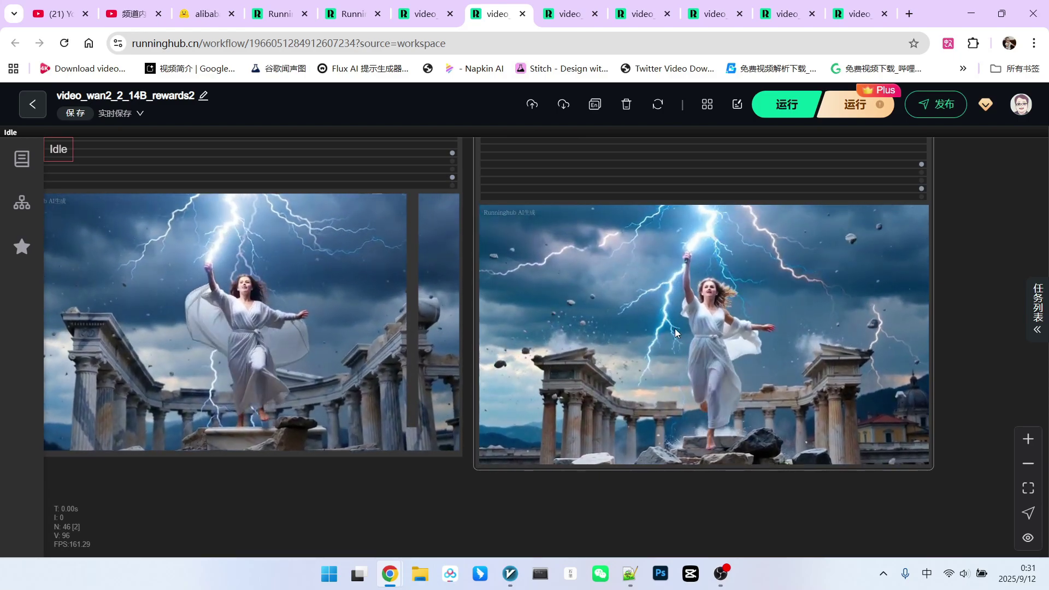
scroll(169, 372, "up", 2)
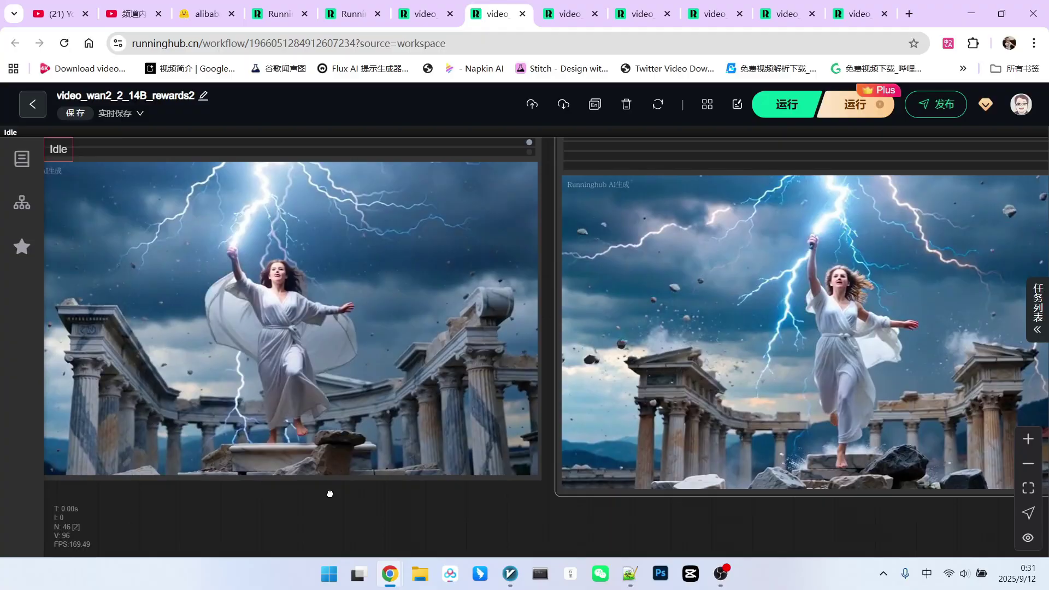
left_click_drag(329, 494, 445, 498)
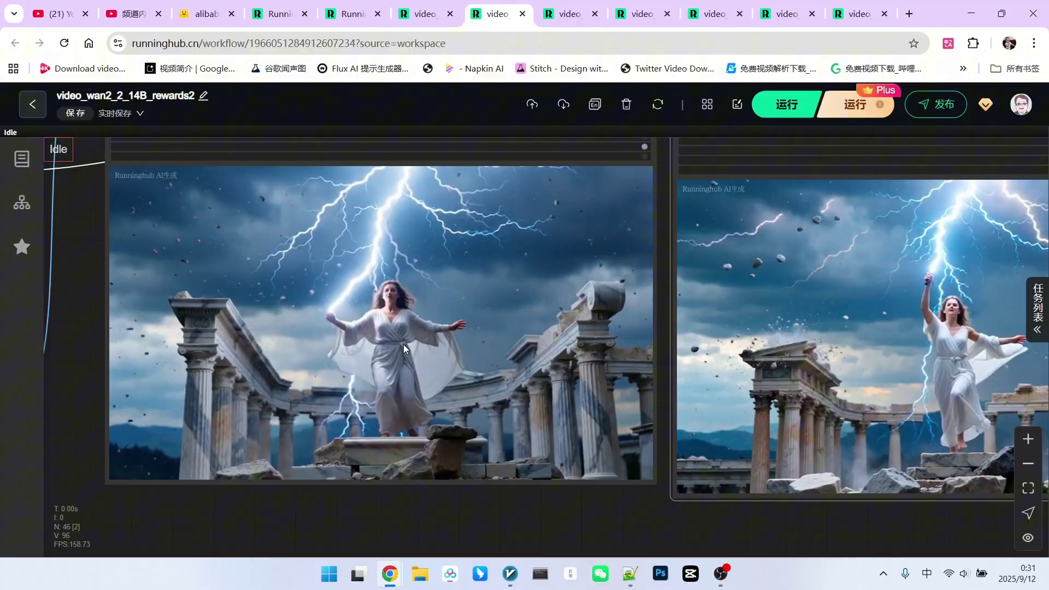
Step: Synchronise the video previews from the second VHS_VideoCombine node and view both lightning videos playing together
scroll(391, 320, "down", 3)
right_click(778, 205)
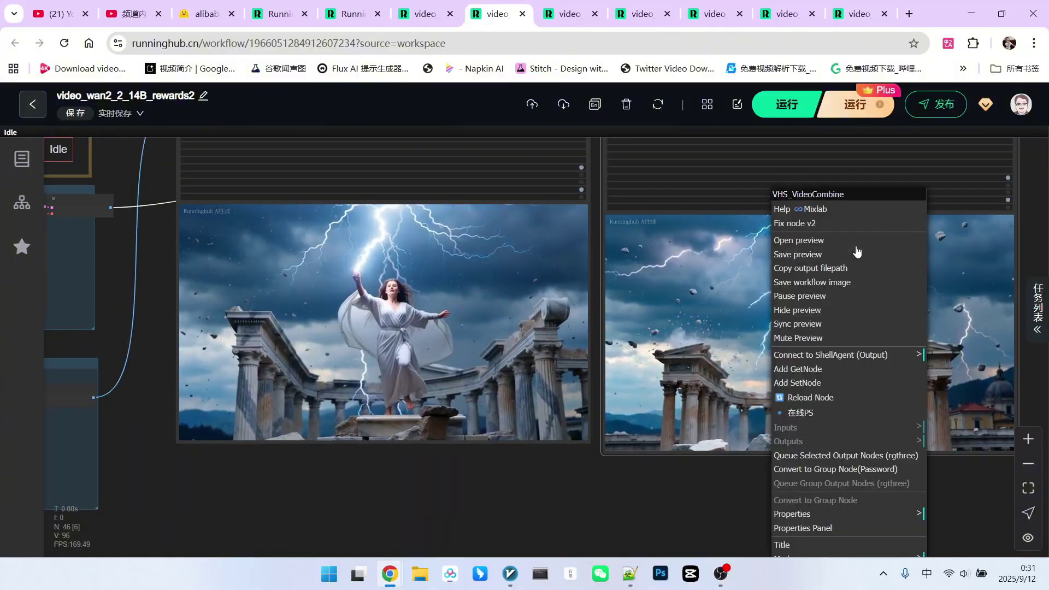
left_click(831, 324)
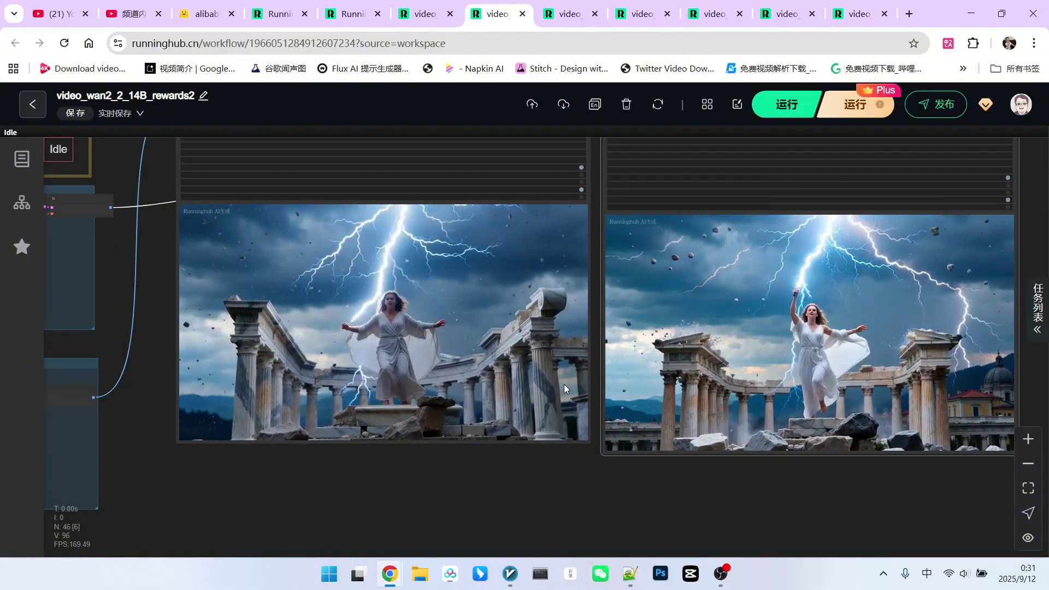
scroll(463, 323, "down", 1)
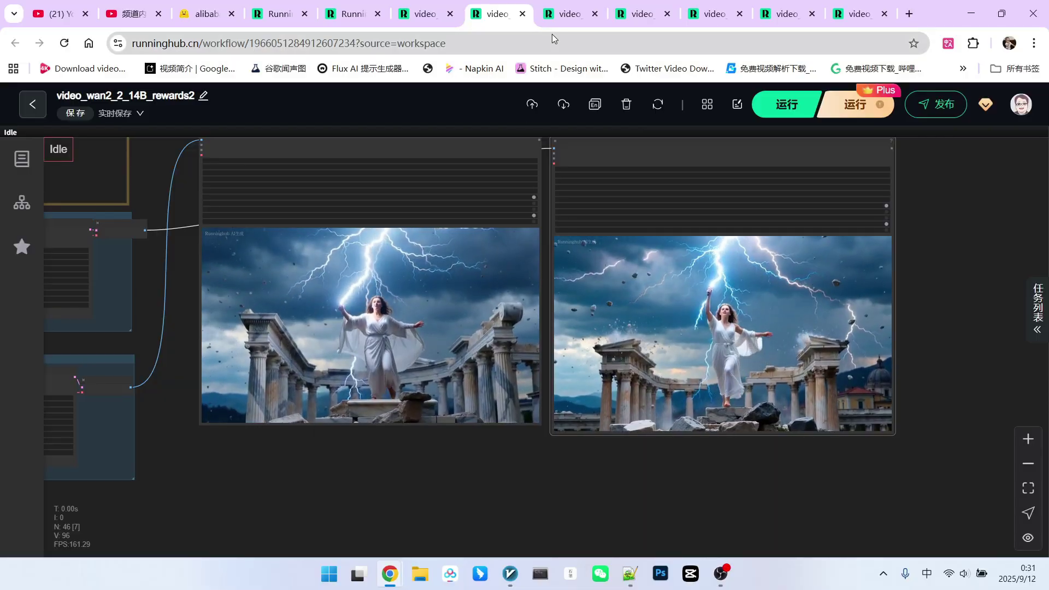
Step: Open the video_wan2_2_14B_rewards workflow and compare its two dragon-rider videos, examining the rider, spear, dragon head and lightning
left_click(558, 16)
scroll(502, 405, "up", 2)
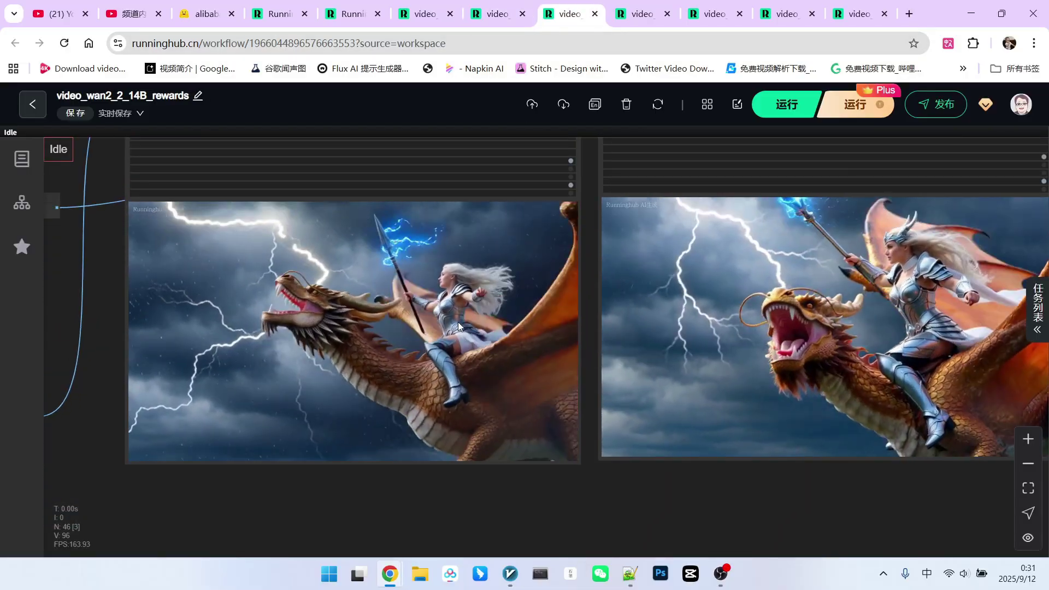
scroll(566, 469, "down", 4)
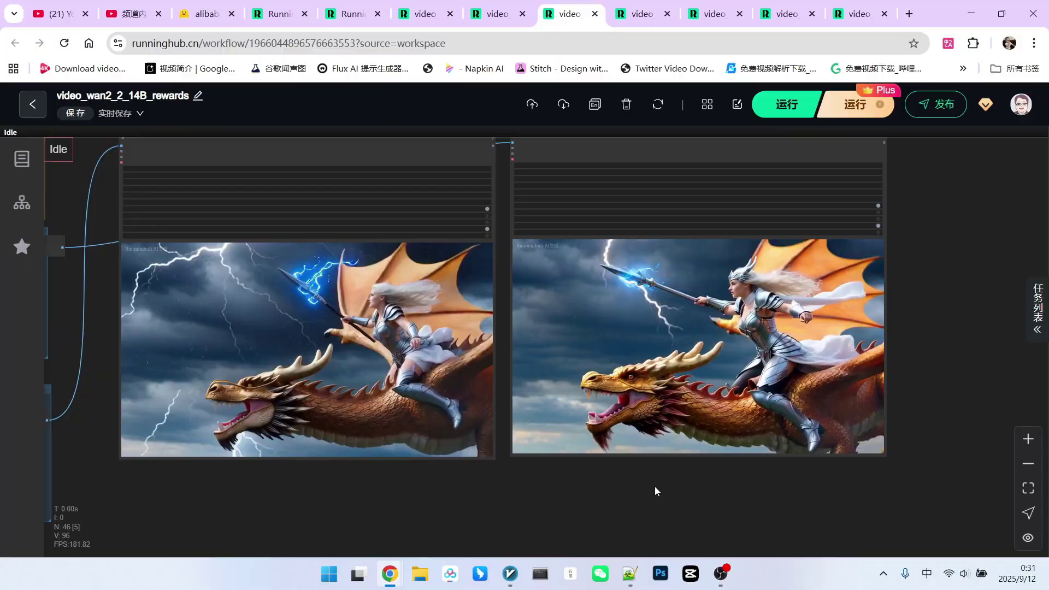
scroll(664, 495, "up", 1)
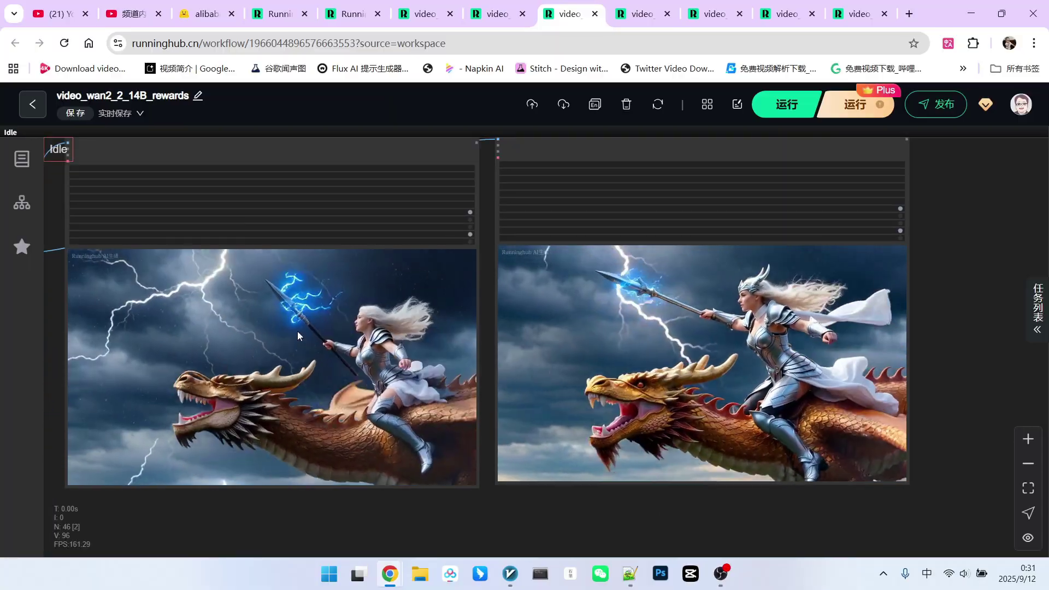
scroll(708, 307, "up", 1)
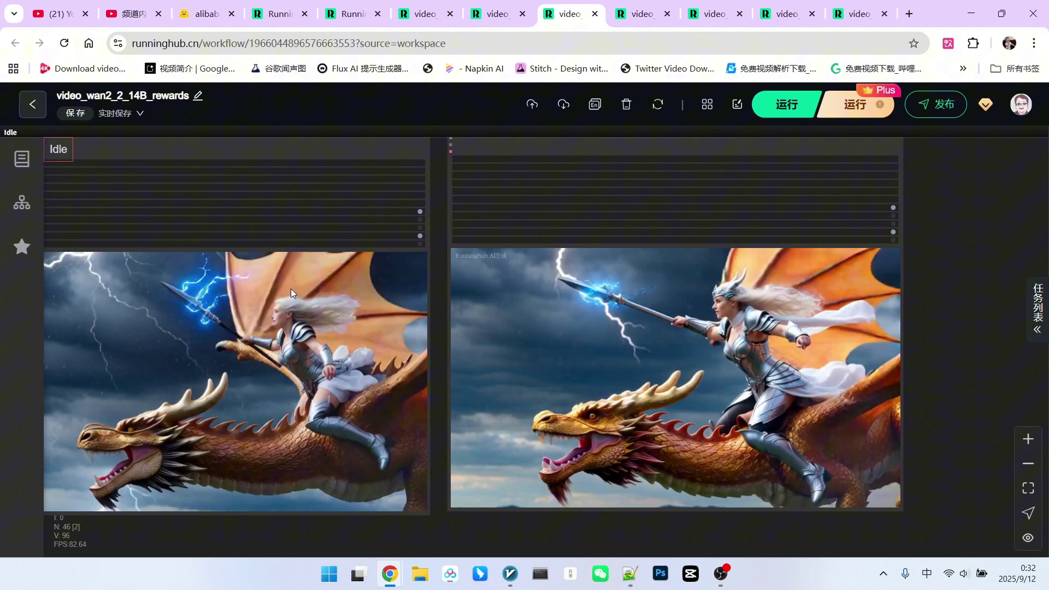
scroll(526, 363, "down", 2)
scroll(517, 394, "up", 2)
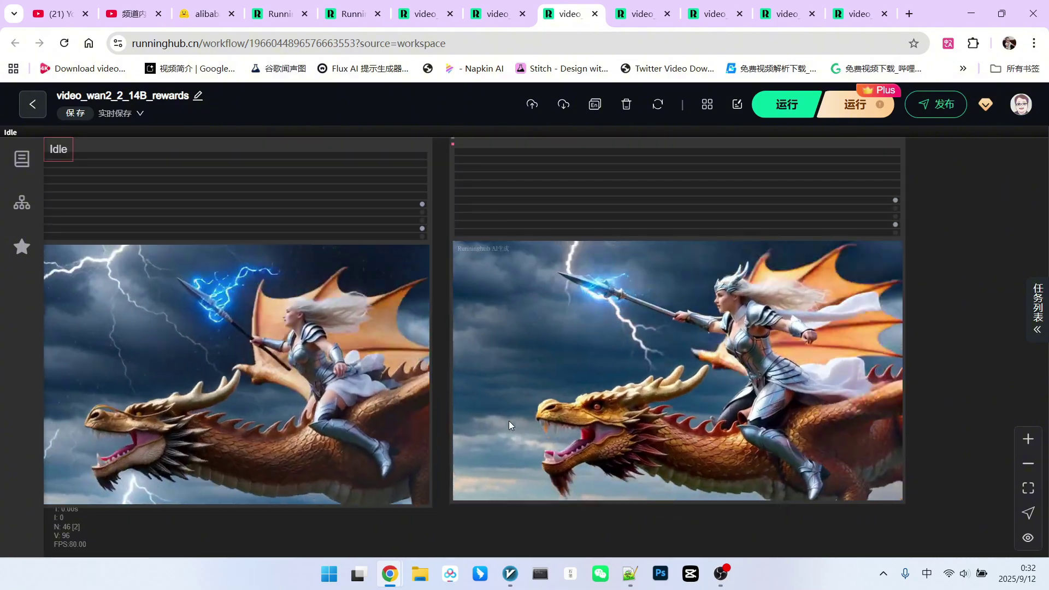
scroll(509, 421, "up", 1)
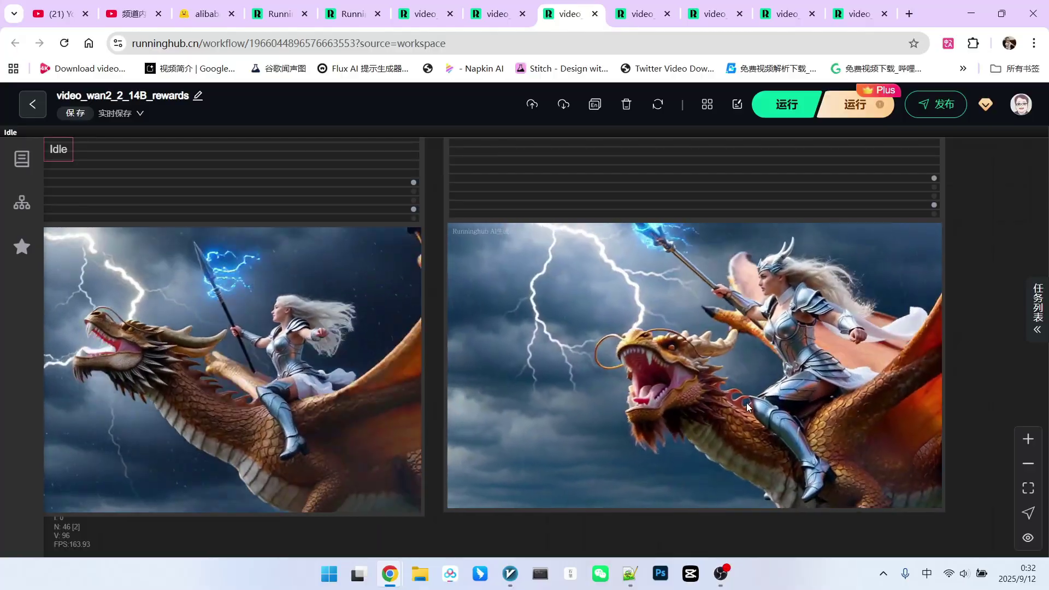
scroll(805, 359, "down", 2)
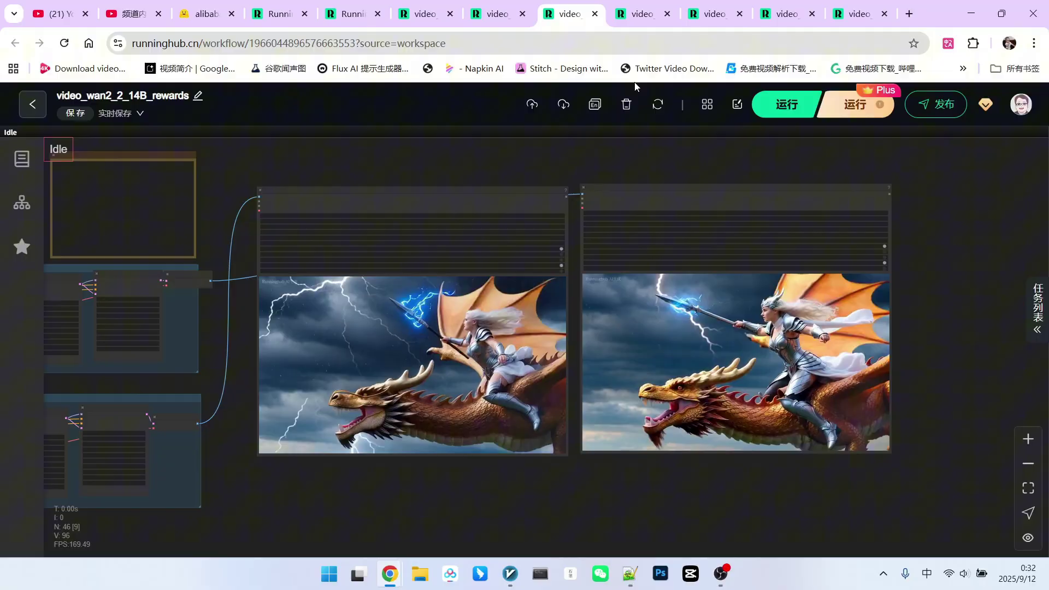
Step: Open the video_wan2_2_14B_rewards4 workflow and compare its two moon-surface battle videos, examining the runner's motion, the pursuing figures and the planets
left_click(637, 15)
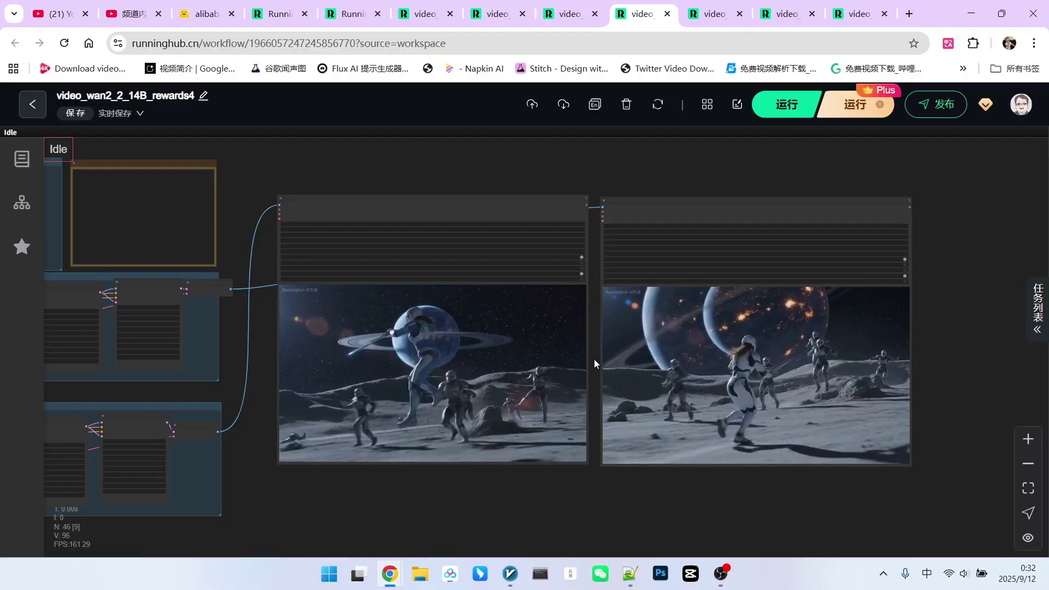
scroll(573, 345, "up", 3)
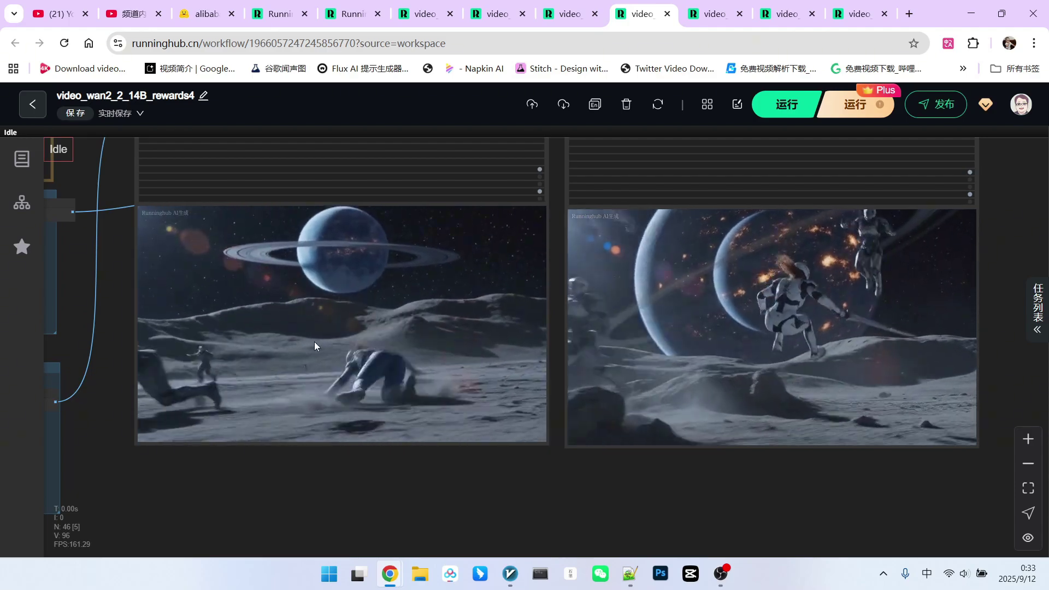
scroll(809, 466, "down", 2)
left_click_drag(813, 468, 674, 477)
scroll(736, 392, "up", 3)
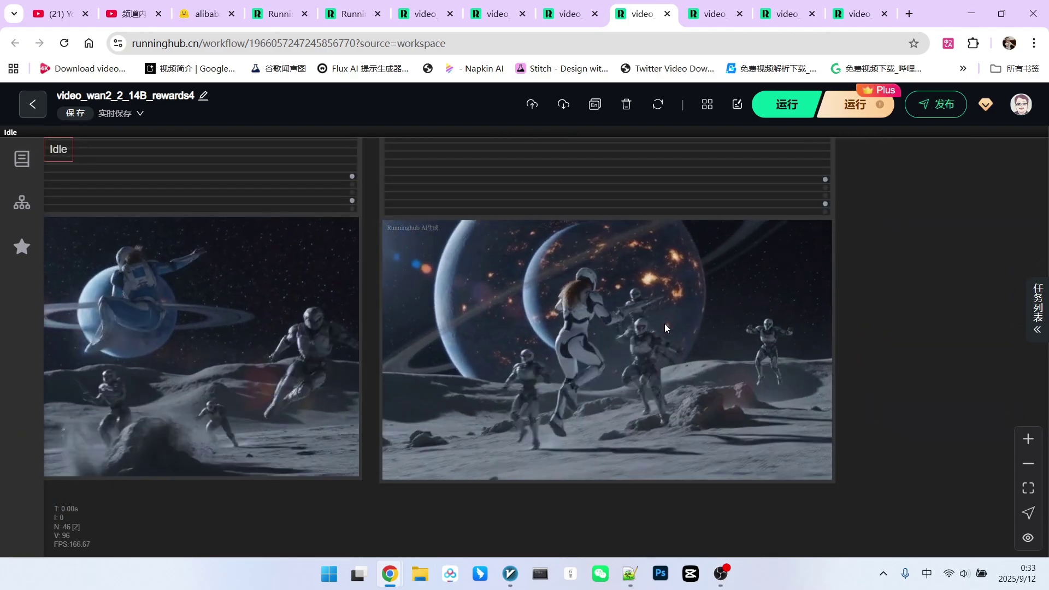
scroll(655, 327, "down", 2)
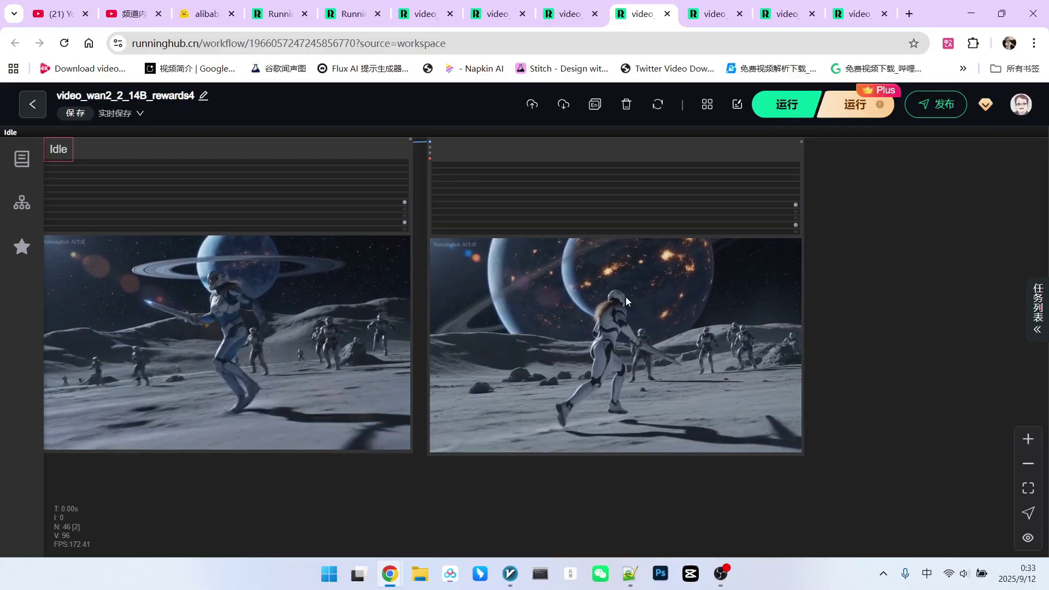
scroll(653, 333, "down", 2)
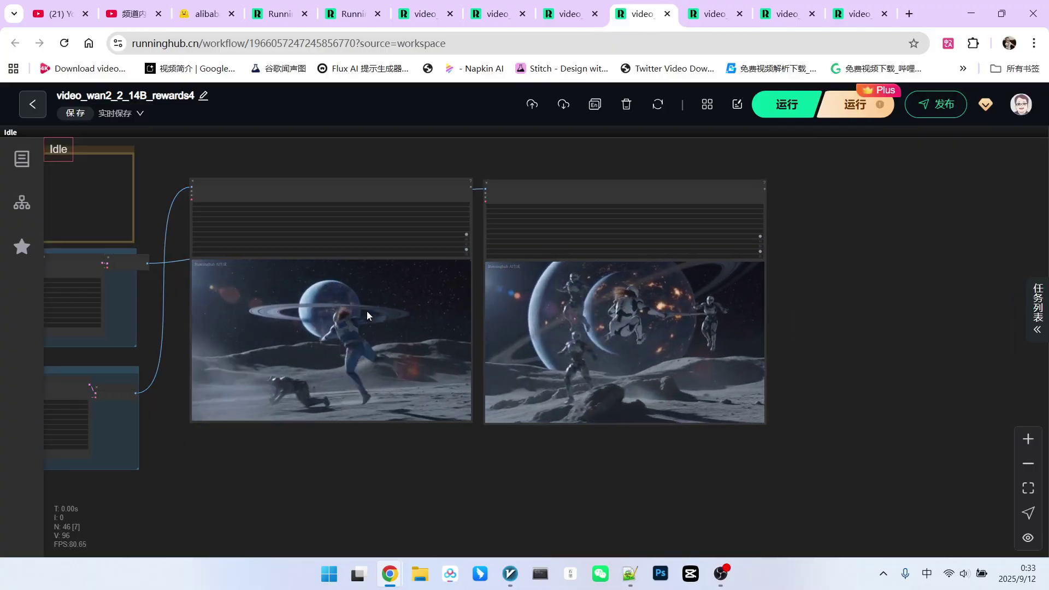
scroll(366, 310, "up", 1)
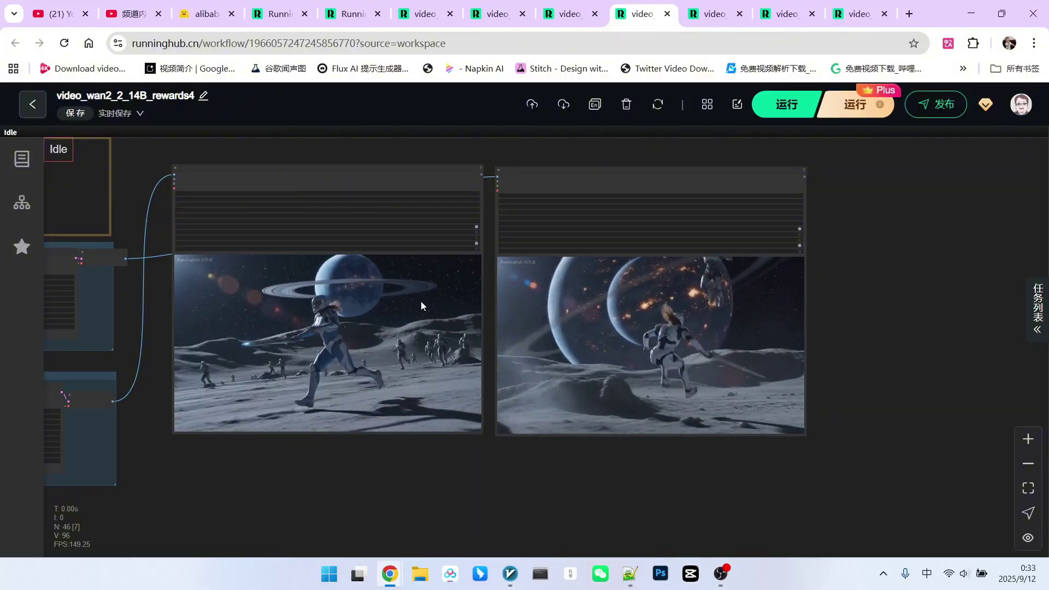
Step: Open the video_wan2_2_14B_rewards3 workflow and examine the dancer's wings, flames, scarf and legs in the first desert video
key("ctrl+Tab")
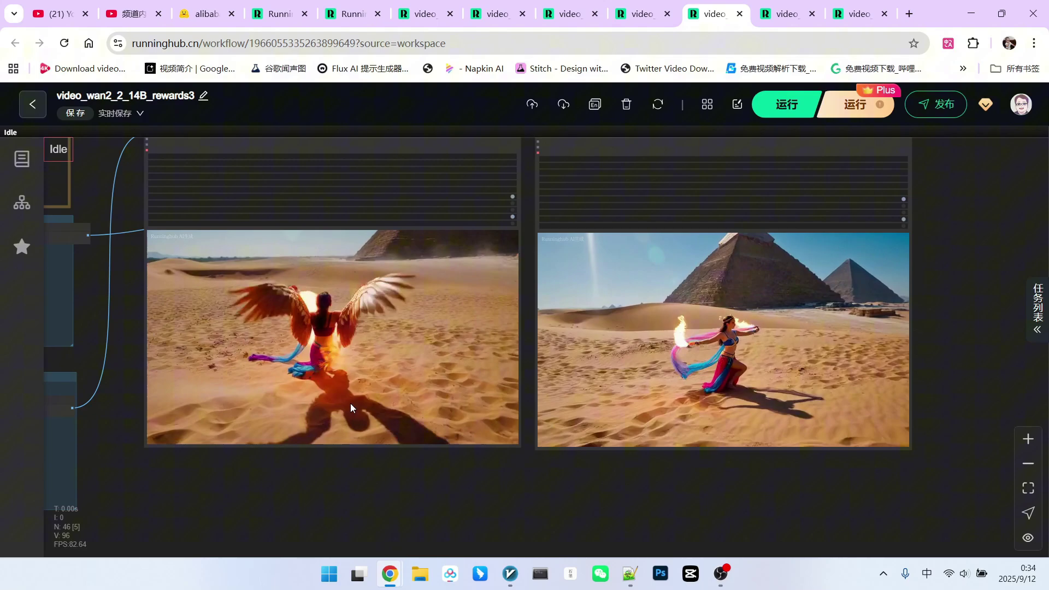
scroll(785, 288, "down", 1)
scroll(311, 290, "up", 2)
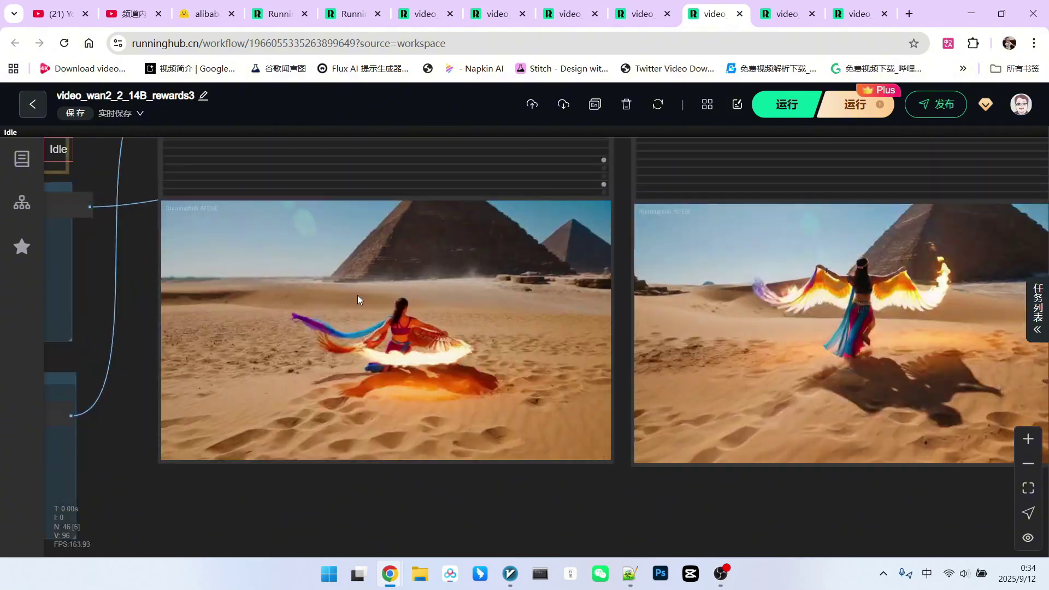
scroll(359, 286, "up", 2)
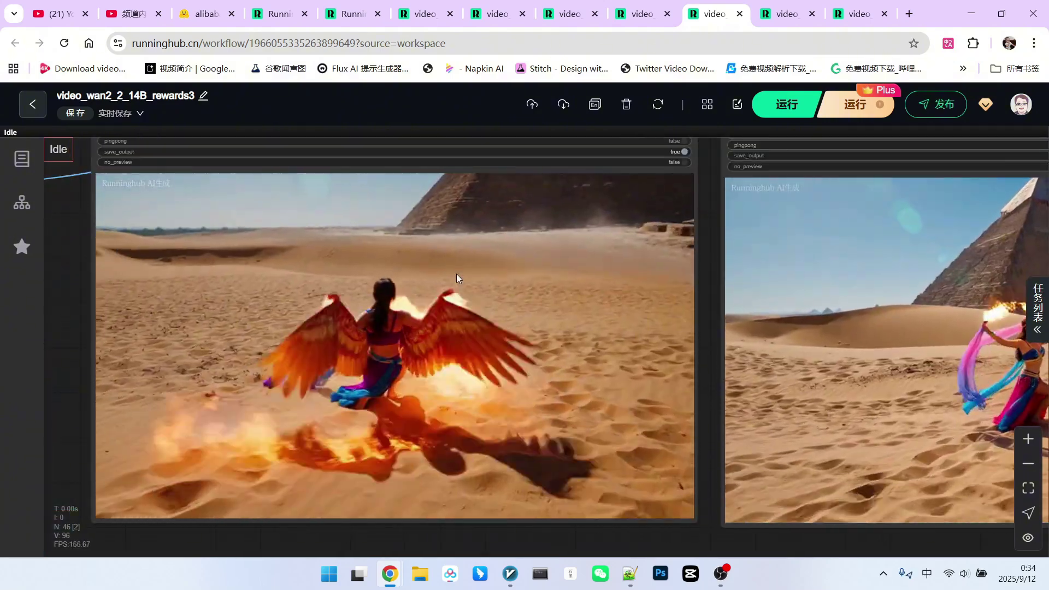
scroll(431, 292, "down", 3)
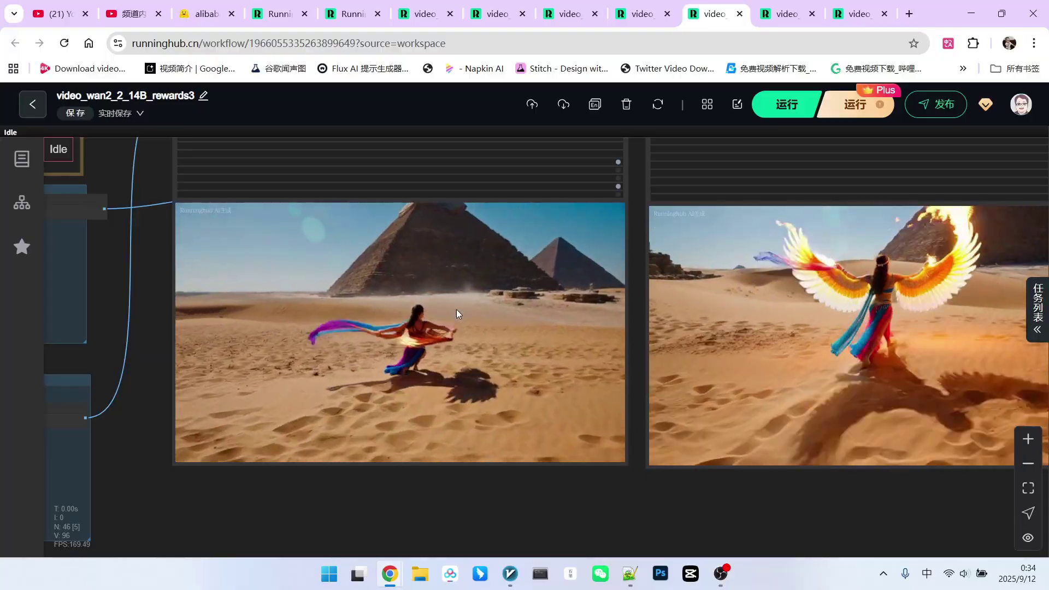
scroll(437, 322, "up", 3)
scroll(428, 336, "up", 1)
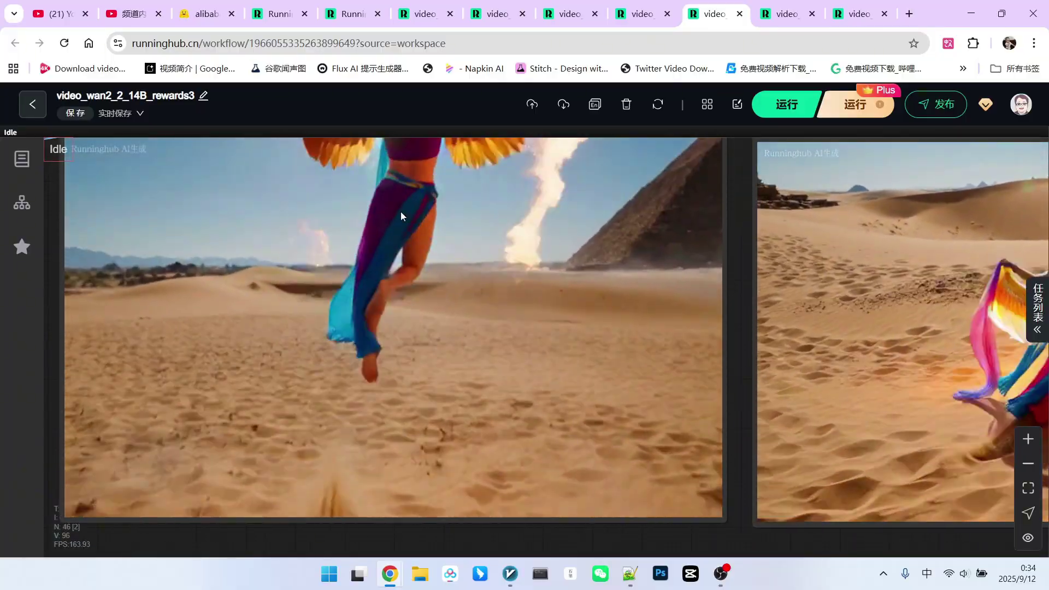
scroll(303, 276, "up", 1)
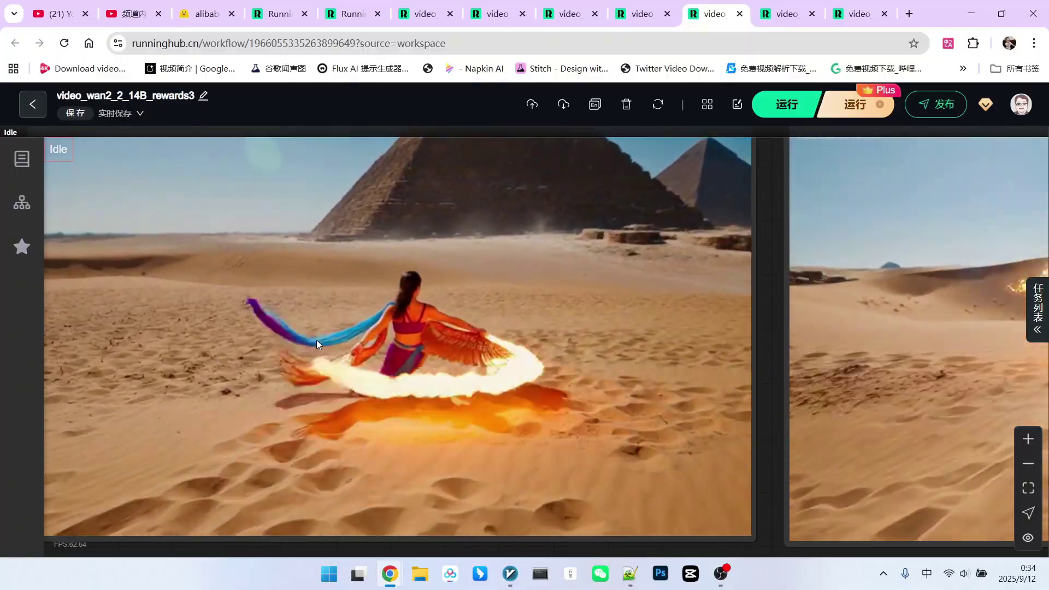
scroll(353, 319, "down", 7)
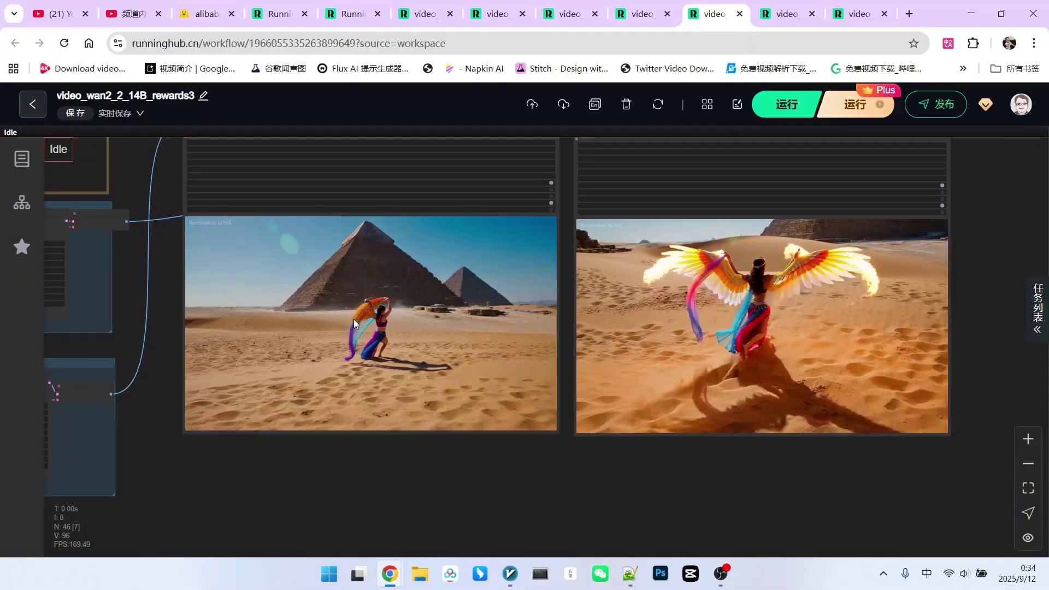
Step: Examine the dancer, ribbons and fiery wings in the second desert video, and compare both desert videos including the pyramids
scroll(993, 337, "up", 3)
scroll(768, 254, "up", 3)
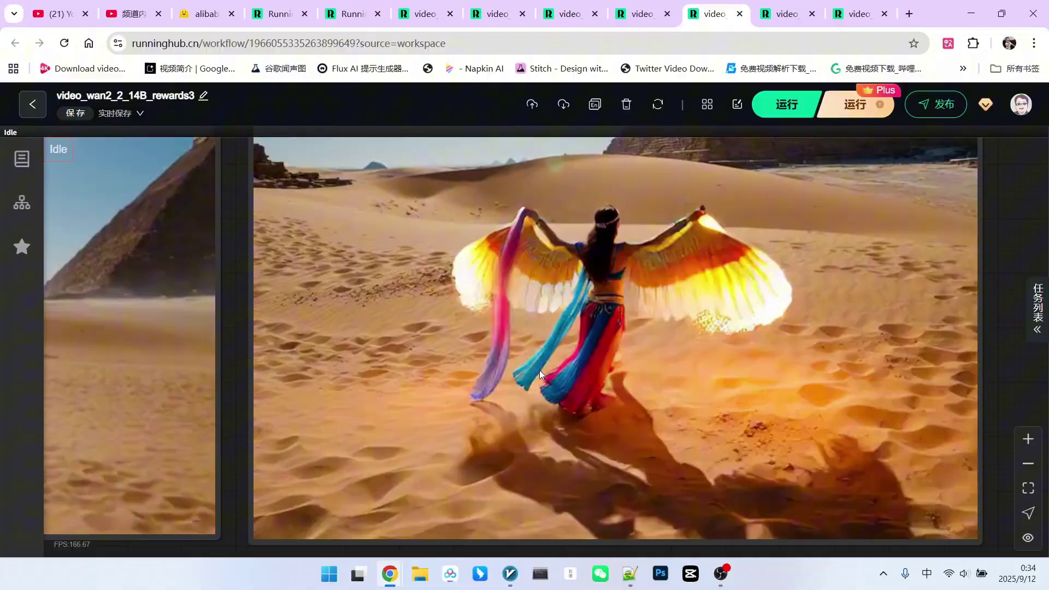
scroll(658, 263, "down", 3)
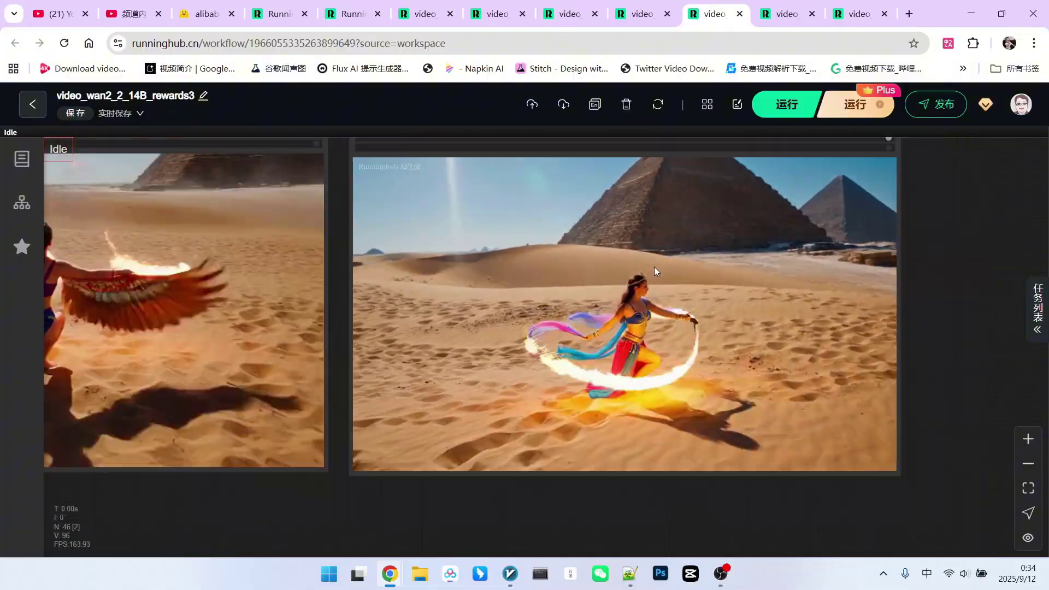
scroll(655, 262, "up", 2)
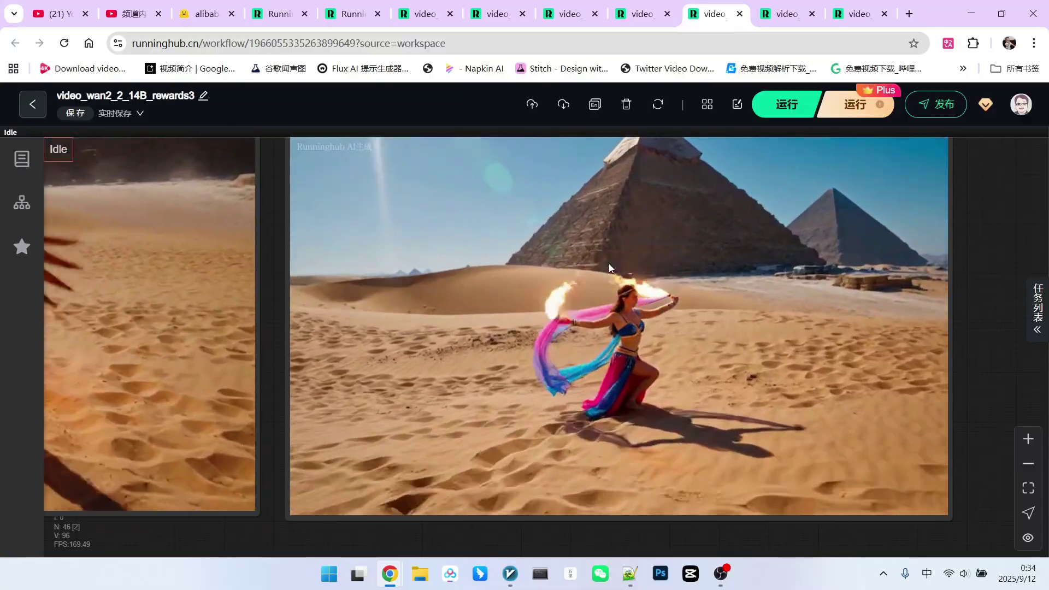
scroll(610, 276, "down", 3)
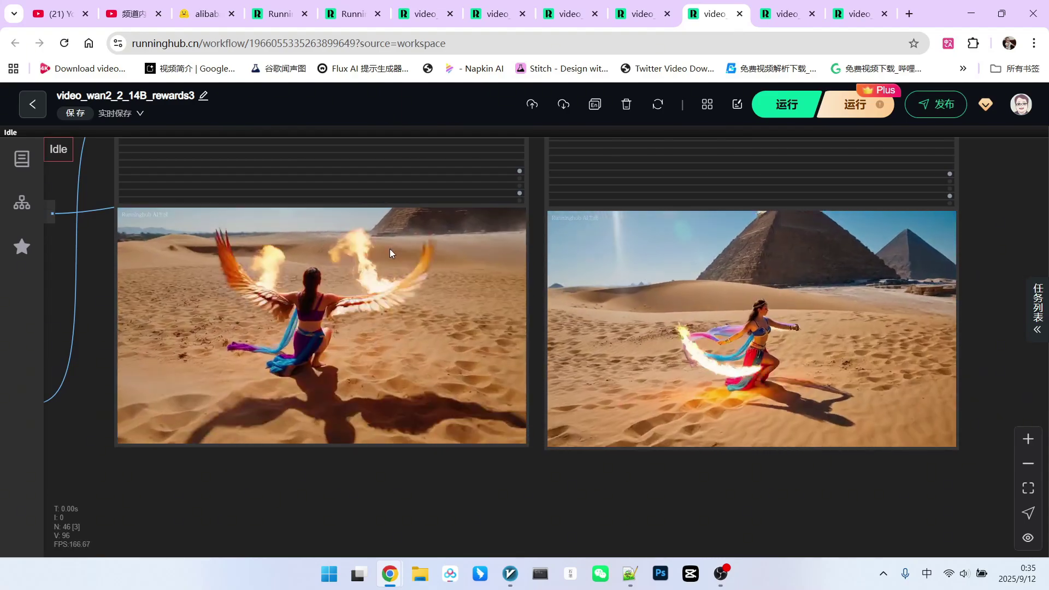
scroll(793, 330, "down", 1)
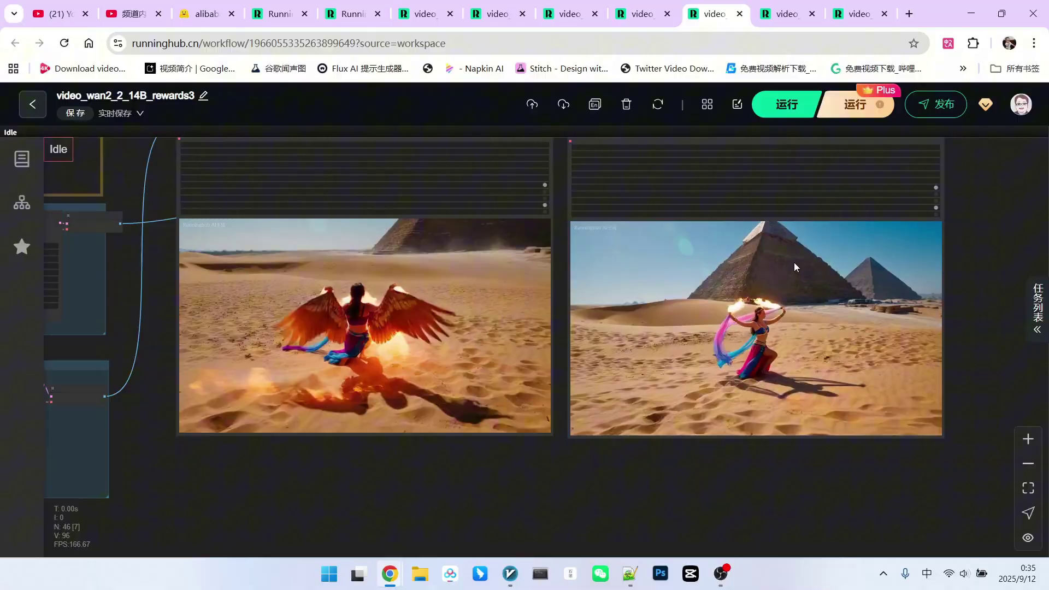
scroll(785, 467, "down", 1)
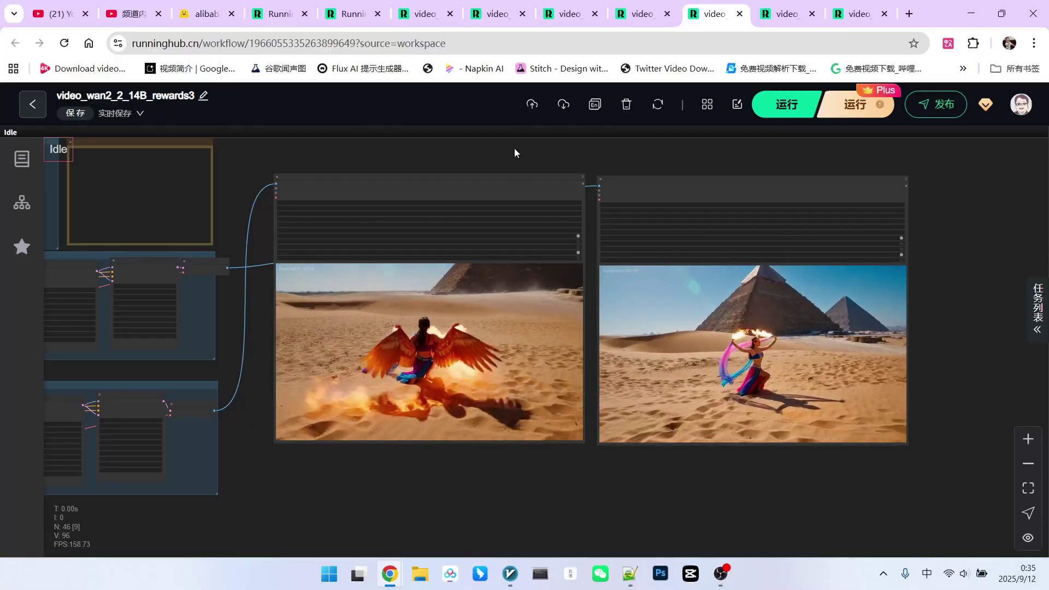
Step: Open the video_wan2_2_14B_rewards6 workflow and compare its two night-city train videos, examining the pink-haired woman's jumps, the train and the skyline
left_click(776, 16)
scroll(720, 486, "up", 3)
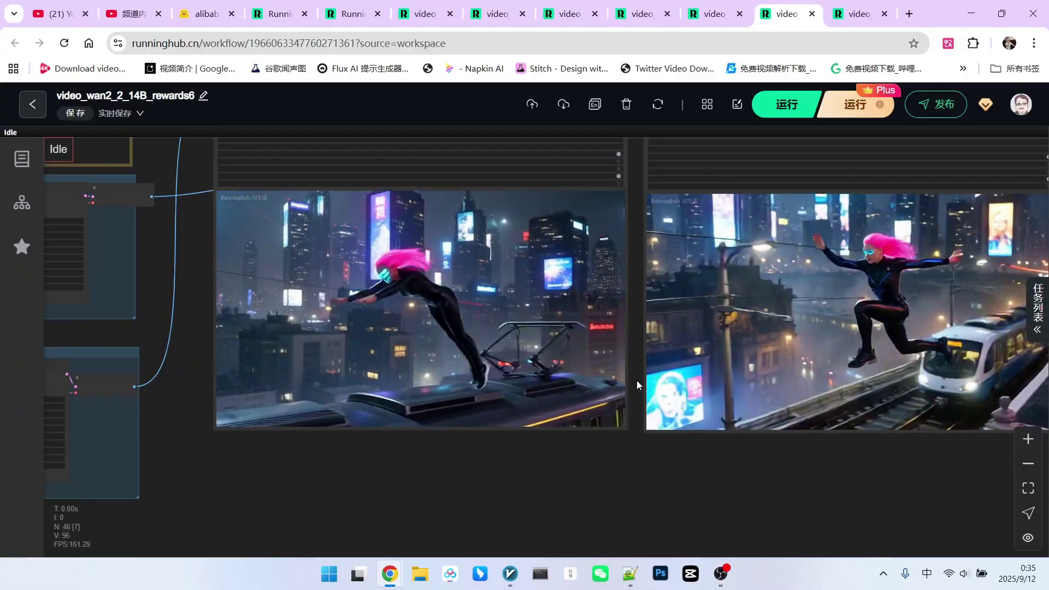
scroll(637, 381, "down", 3)
scroll(848, 307, "up", 2)
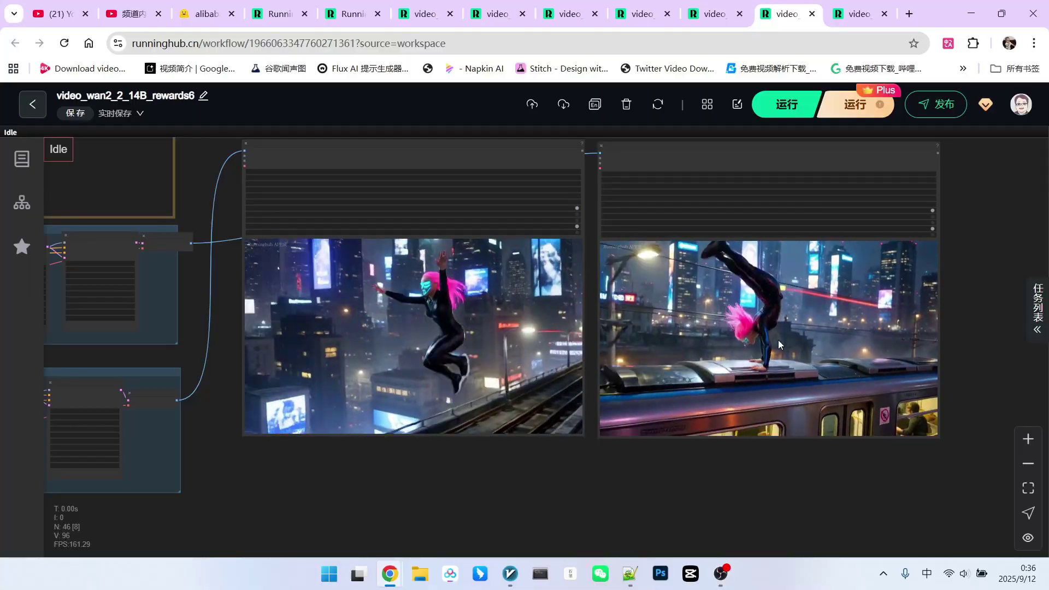
scroll(778, 340, "down", 1)
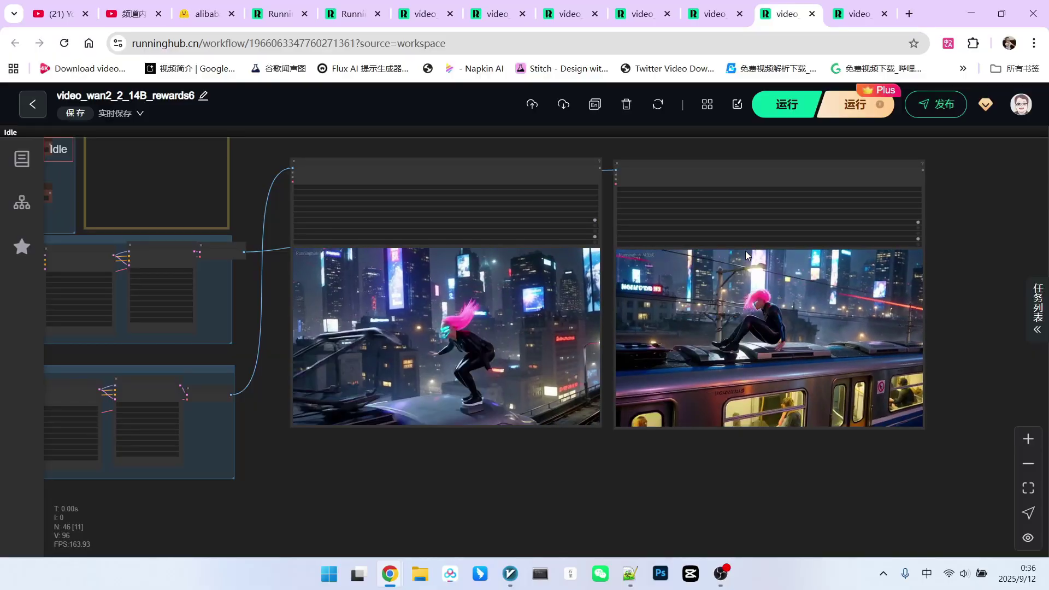
Step: Open the video_wan2_2_14B_rewards5 workflow and compare its two sea-monster videos, examining the mermaid's tail, the trident, the monster and the ruins
left_click(857, 14)
scroll(733, 406, "up", 5)
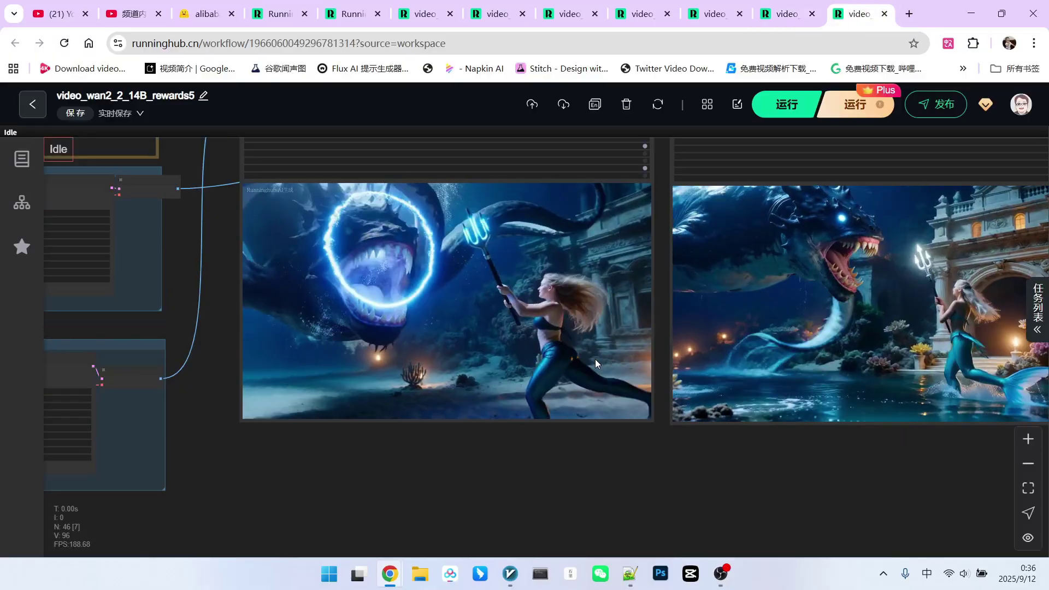
scroll(590, 352, "down", 1)
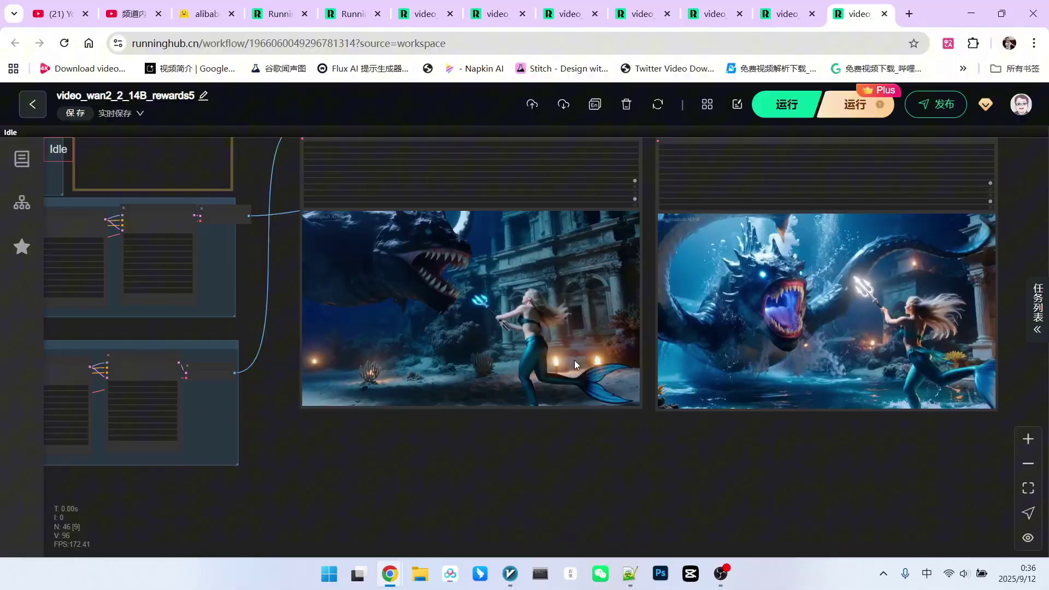
scroll(572, 392, "up", 1)
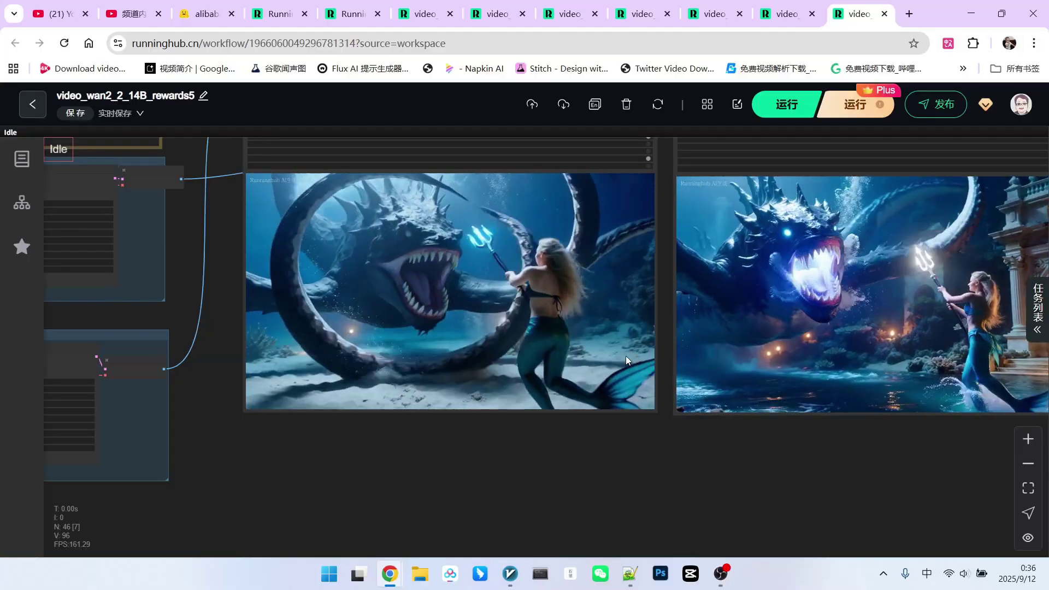
scroll(581, 354, "down", 1)
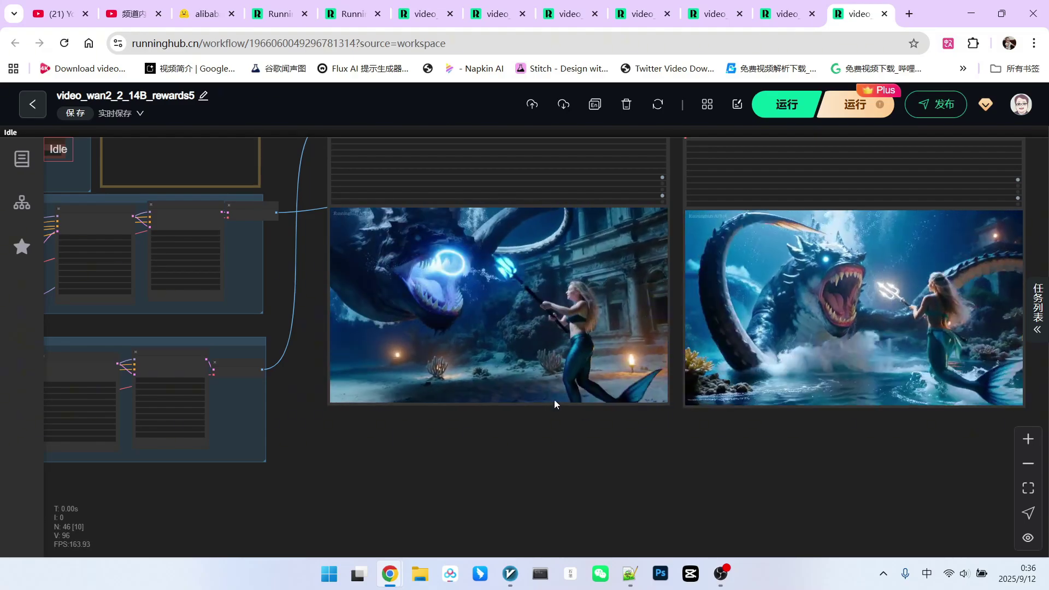
scroll(730, 359, "up", 4)
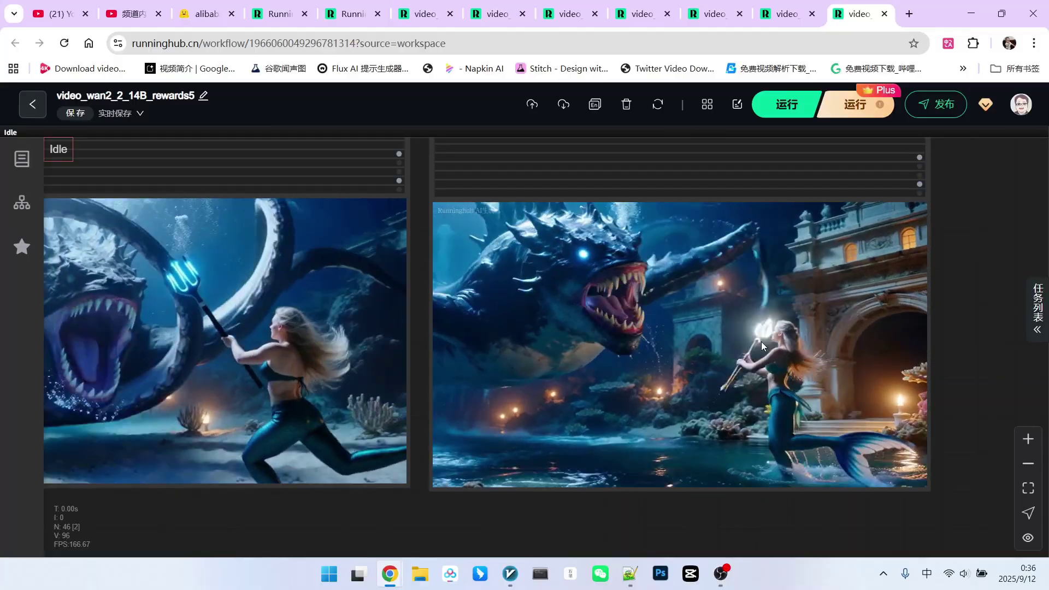
scroll(775, 320, "down", 2)
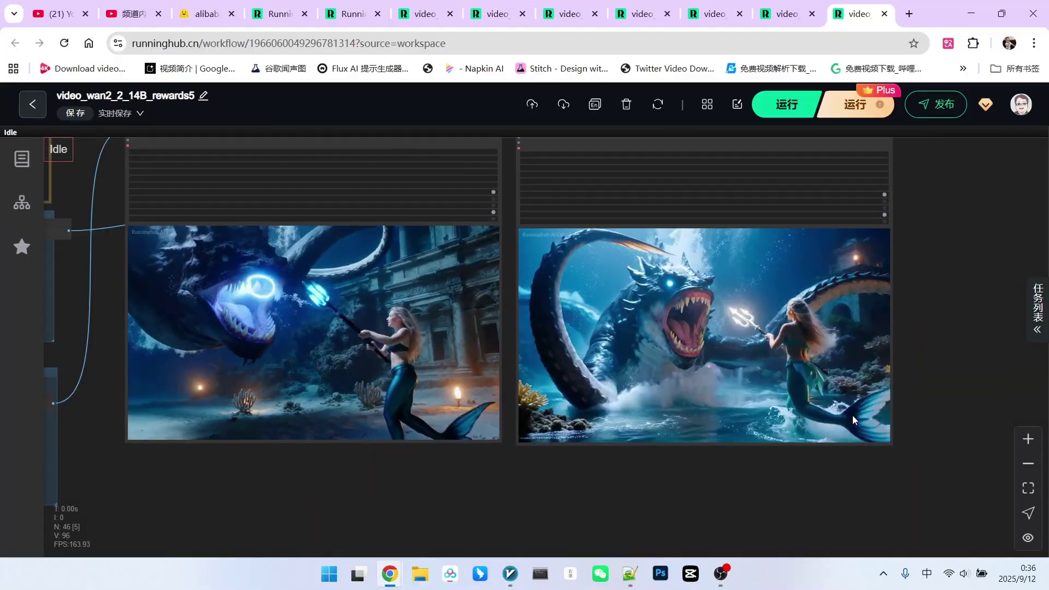